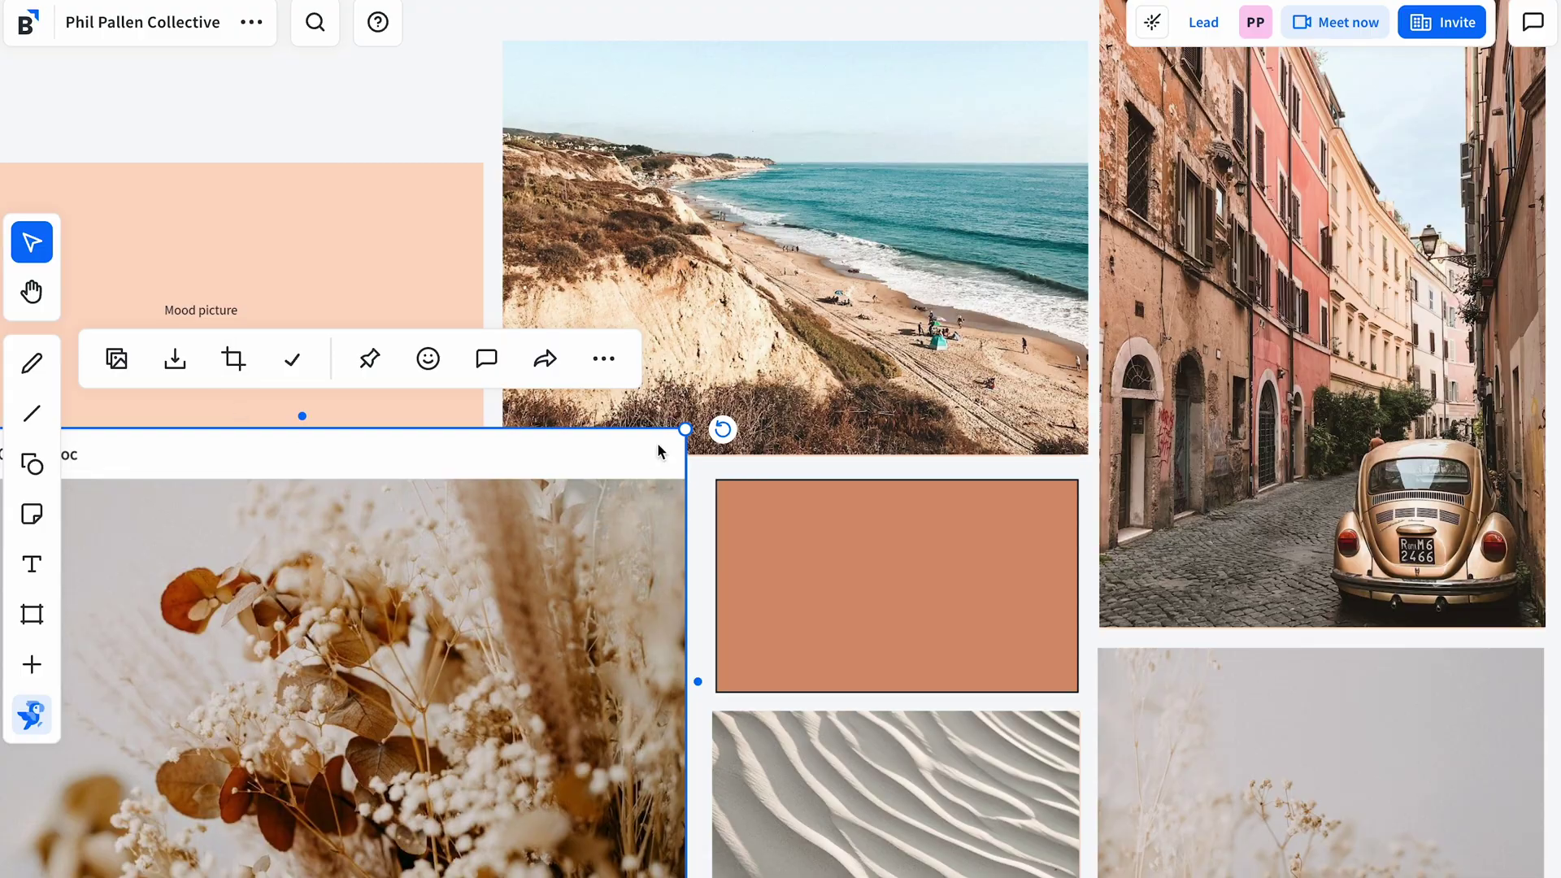
# Deselect the flower photo so Canvas 1 is clear.
pyautogui.click(744, 471)
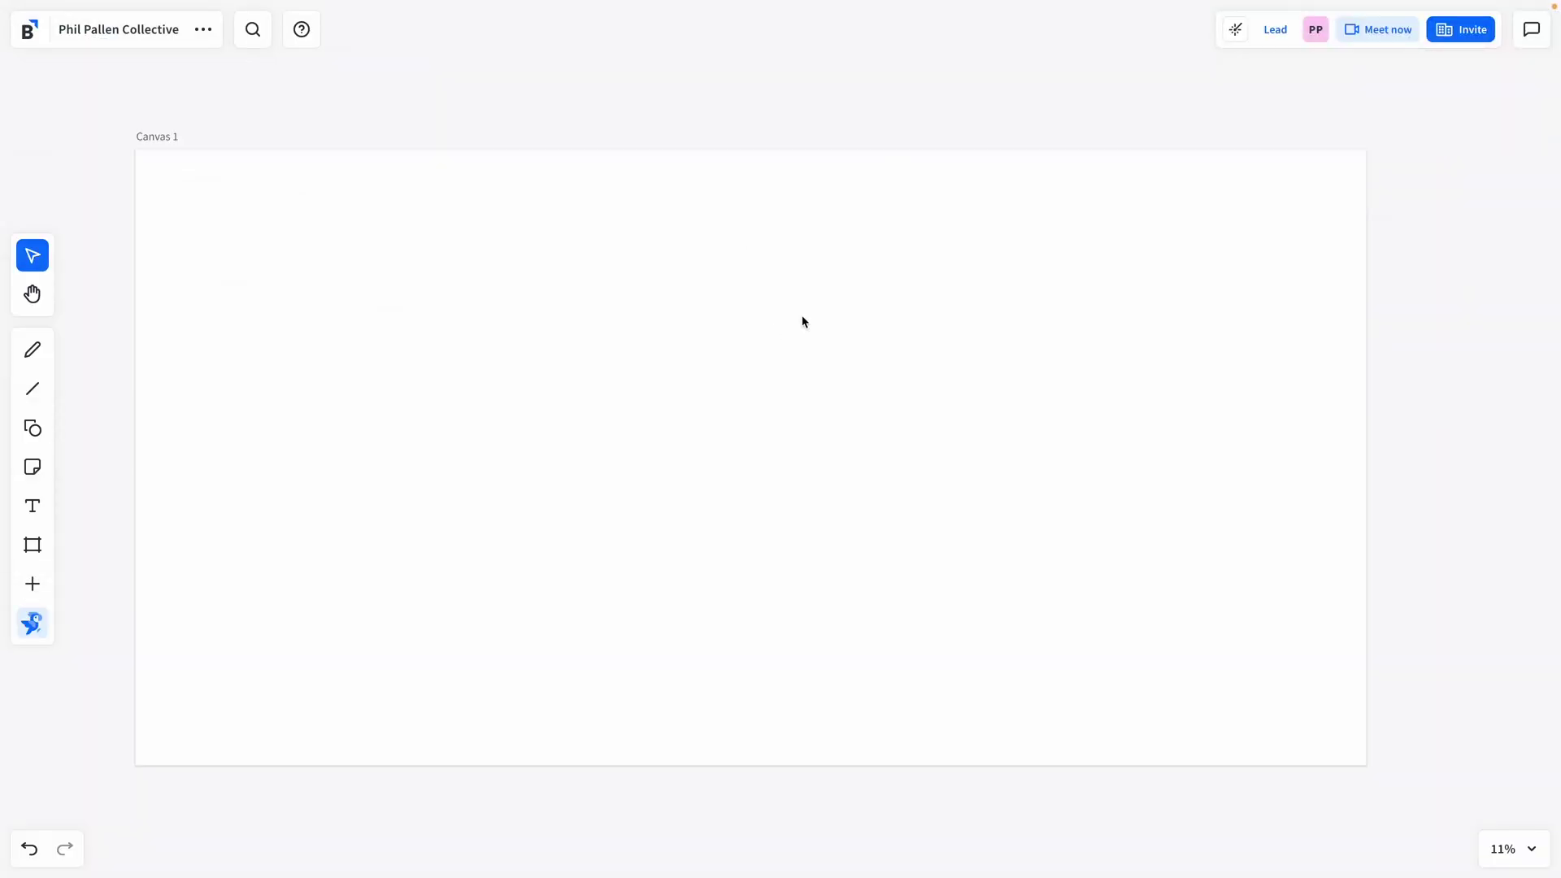
# Search Popsync for 'whiteboarding' to get Google Images, Unsplash and Pexels result panels.
pyautogui.click(32, 625)
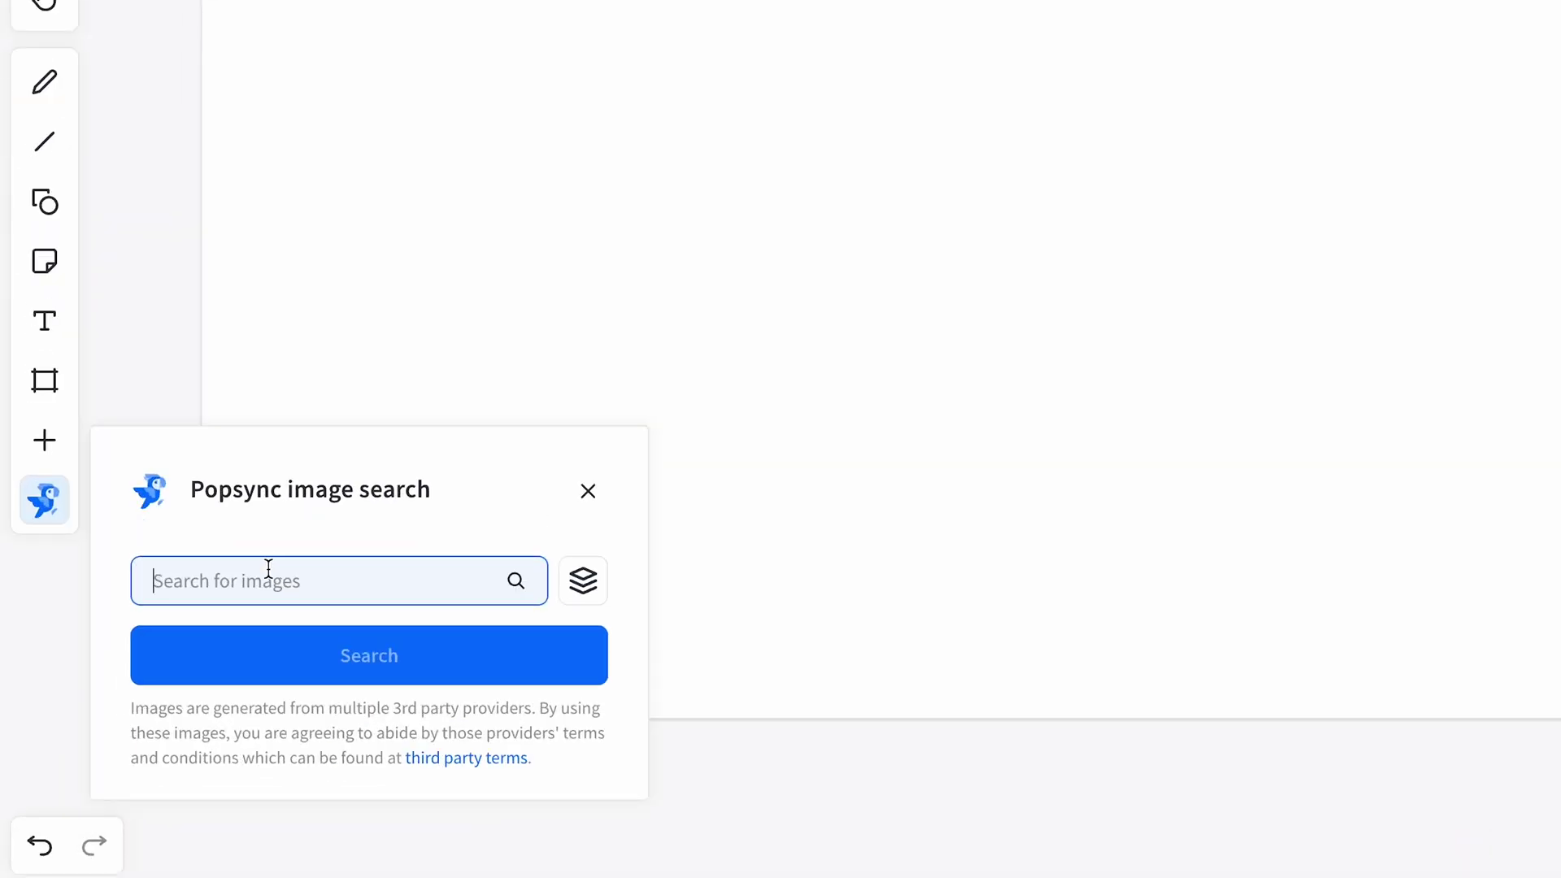
pyautogui.write('whiteboarding')
pyautogui.press('Return')
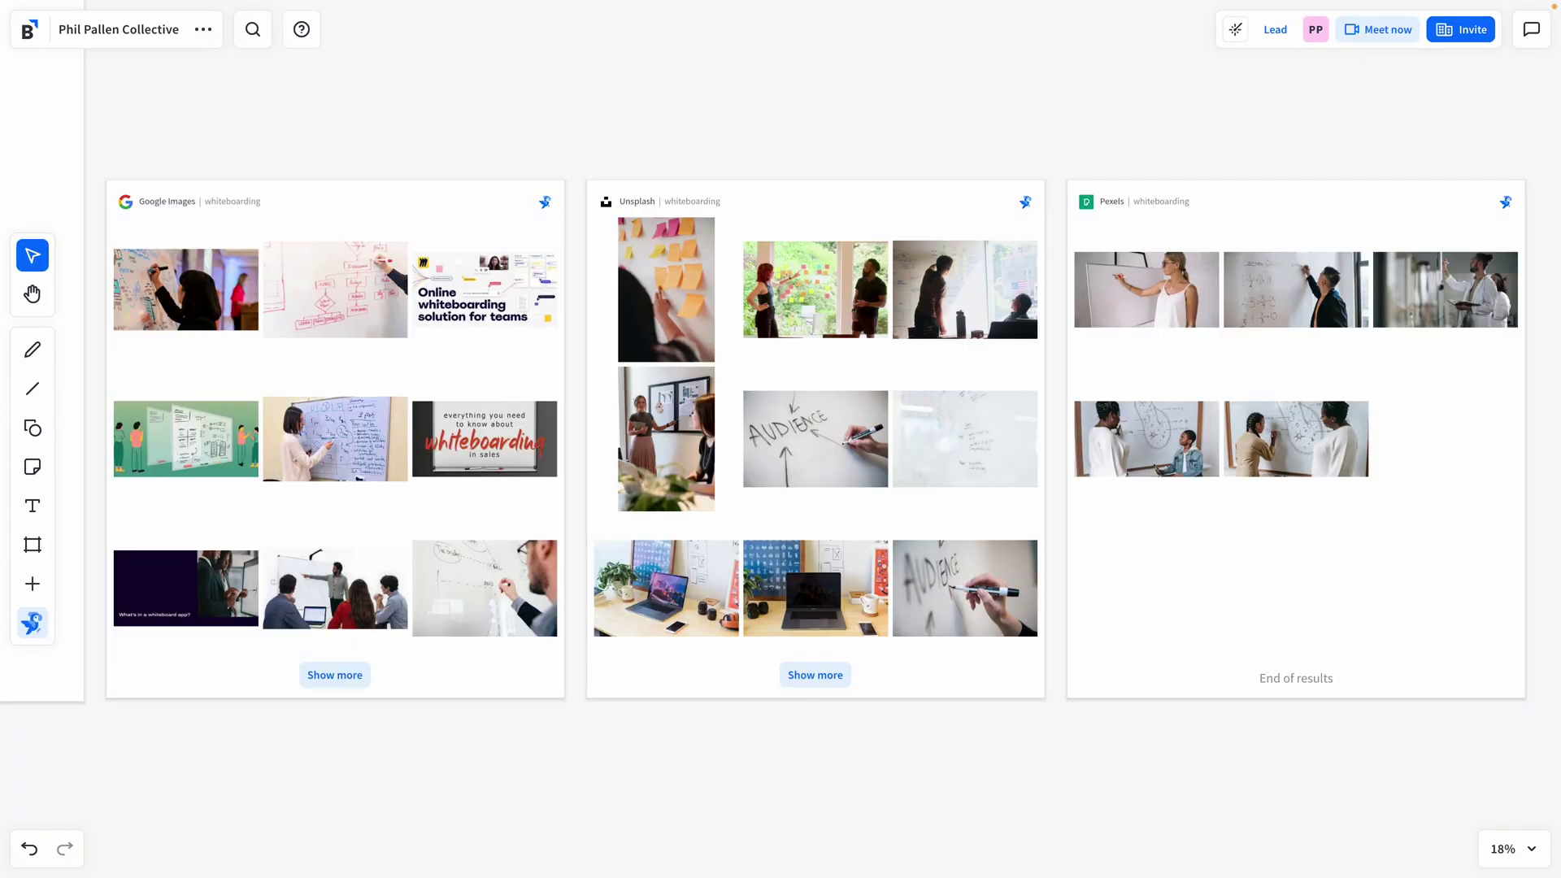
pyautogui.scroll(5, 786, 439)
pyautogui.hscroll(-5, 787, 440)
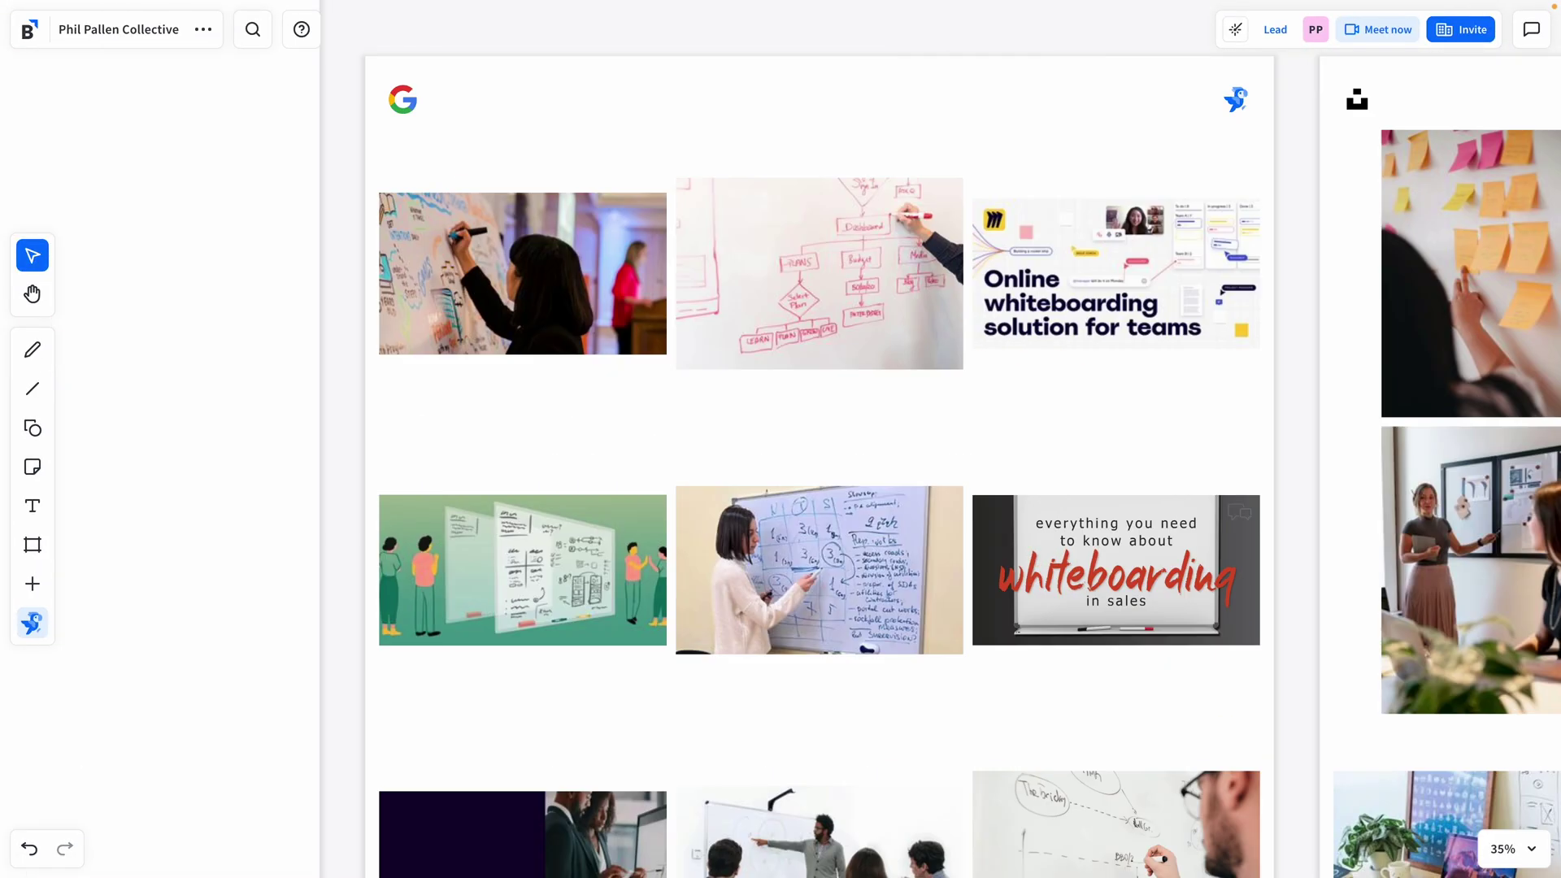
pyautogui.hscroll(2, 665, 350)
pyautogui.scroll(-2, 664, 349)
pyautogui.scroll(2, 665, 348)
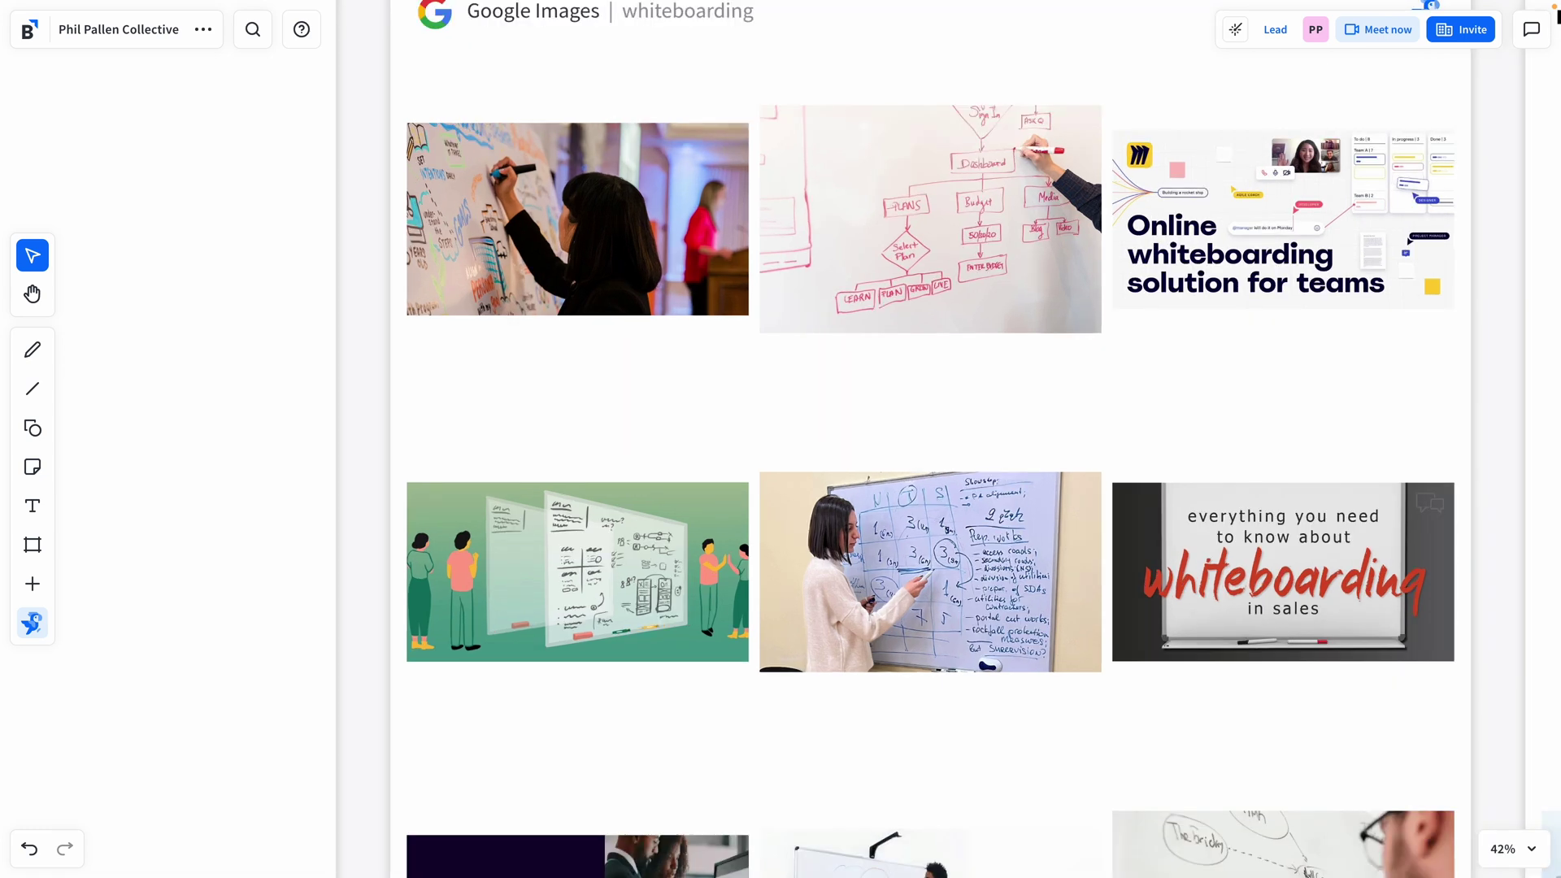
pyautogui.scroll(2, 665, 348)
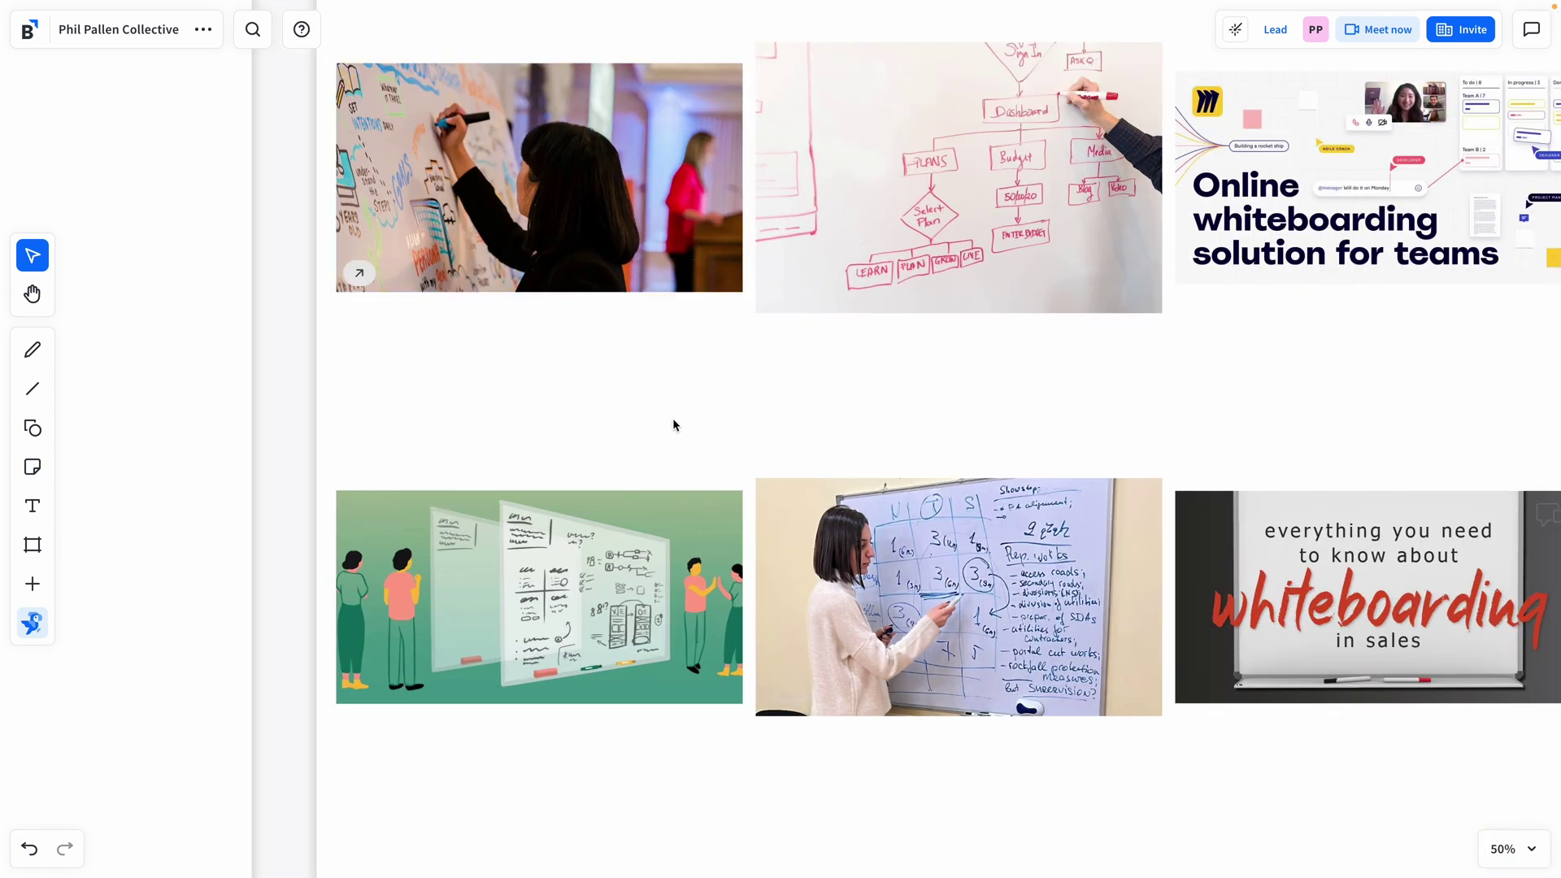
pyautogui.hscroll(3, 618, 238)
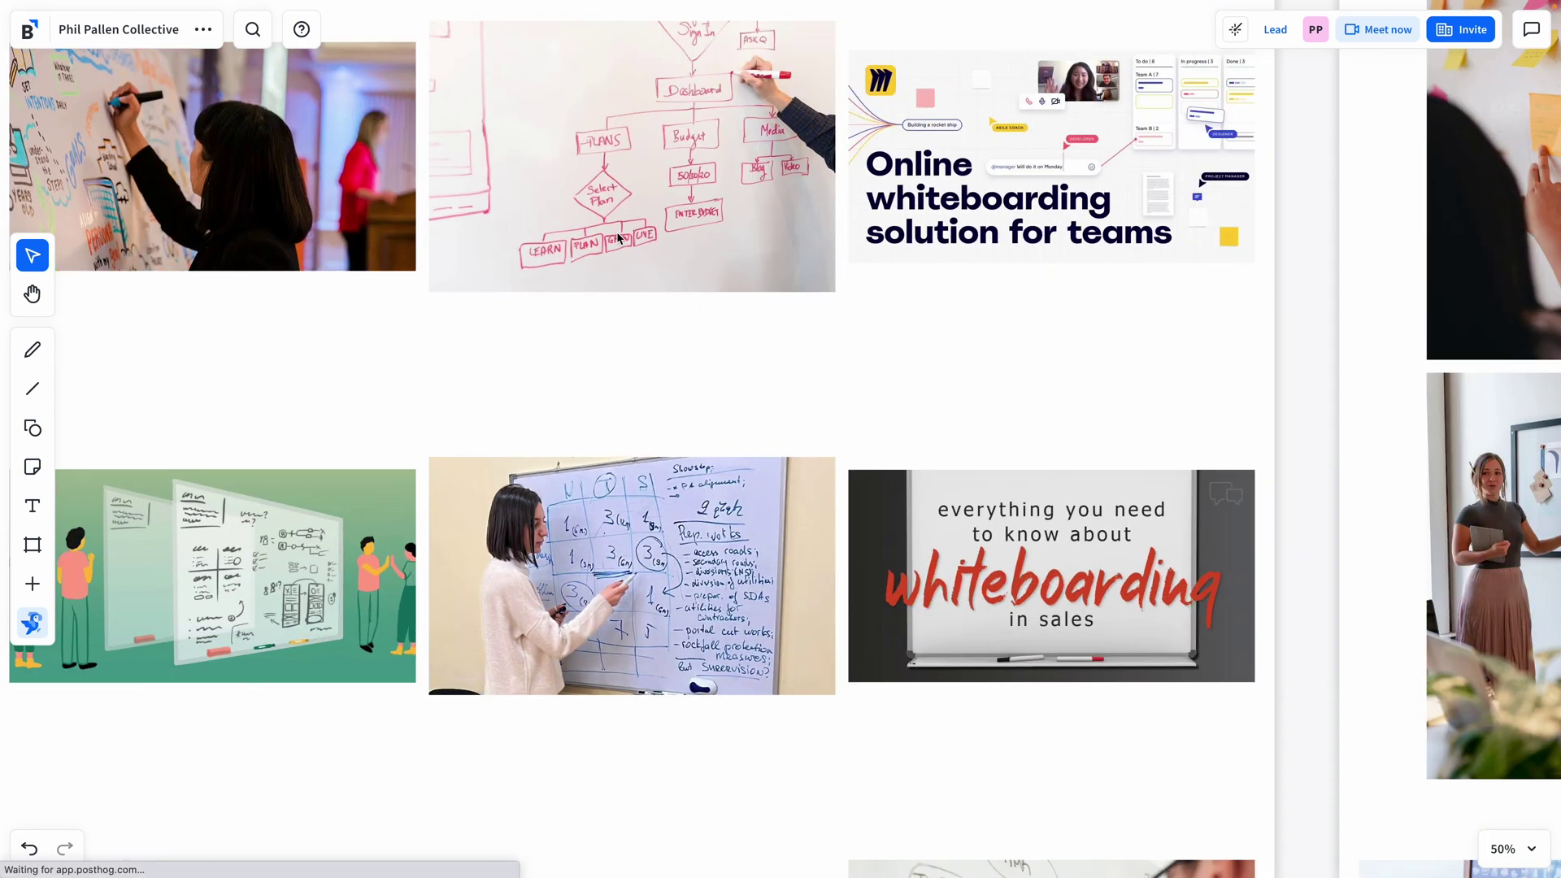
pyautogui.hscroll(8, 618, 238)
pyautogui.hscroll(3, 619, 238)
pyautogui.scroll(1, 619, 237)
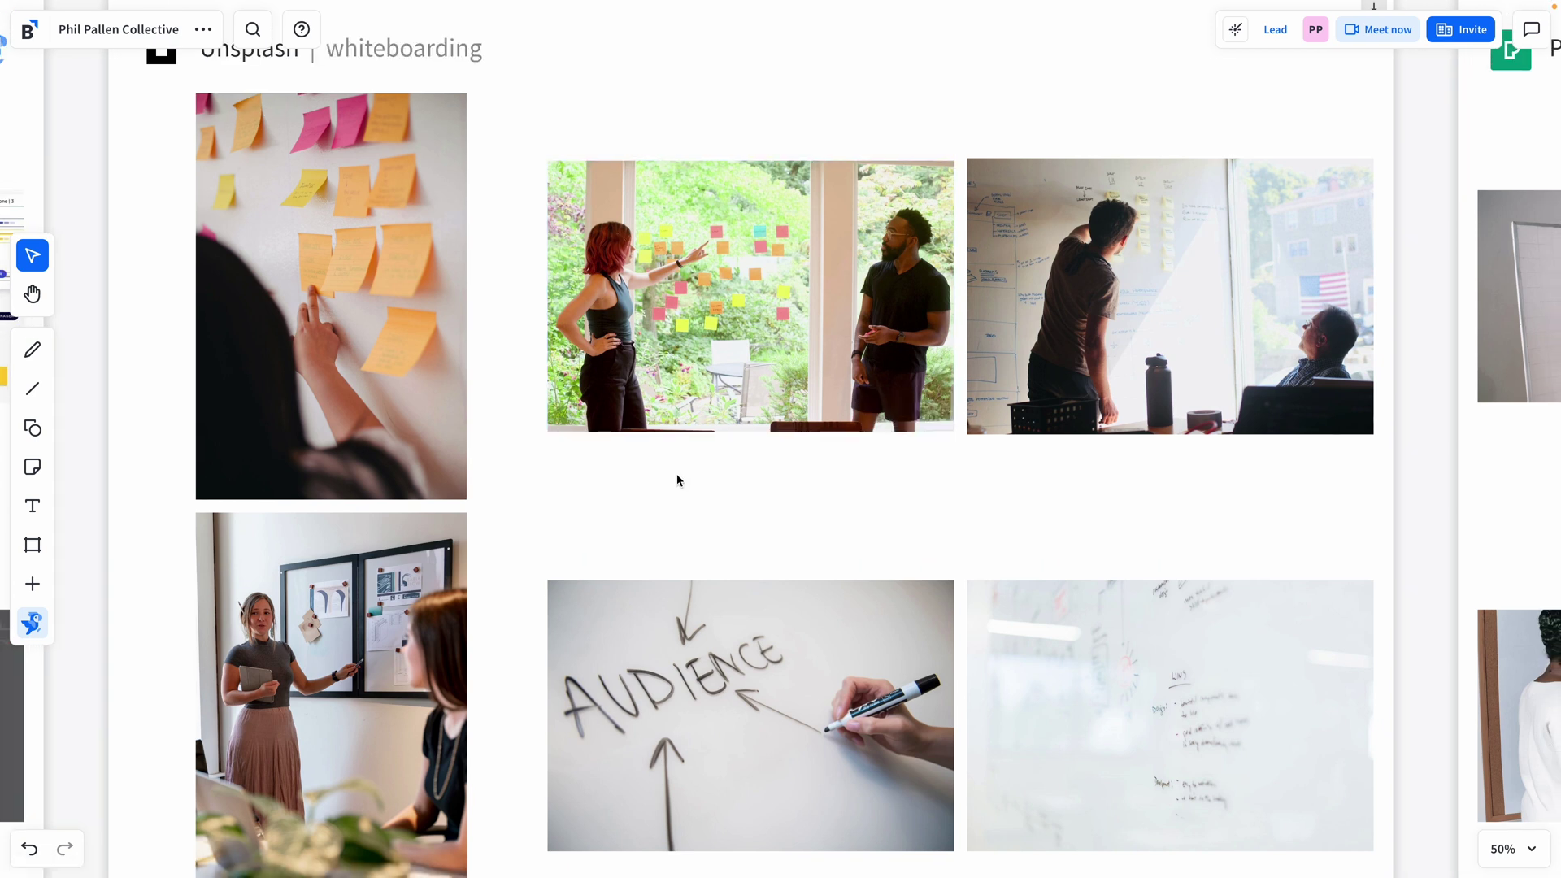
pyautogui.scroll(-5, 677, 480)
pyautogui.scroll(-2, 754, 261)
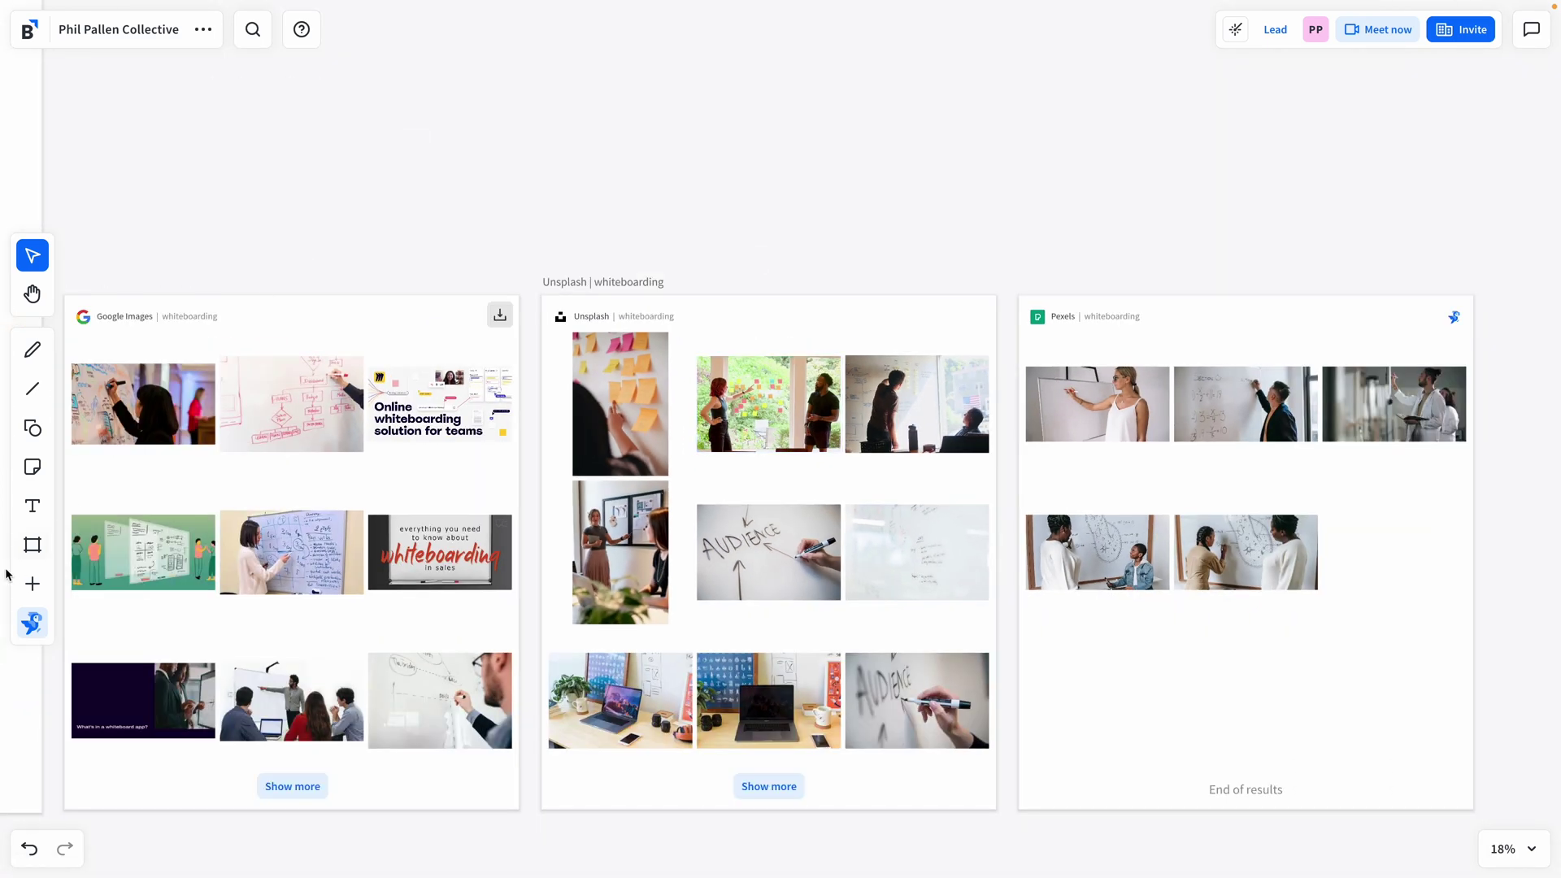
# Place the Moodboard template from the template browser next to the whiteboarding panels.
pyautogui.click(33, 586)
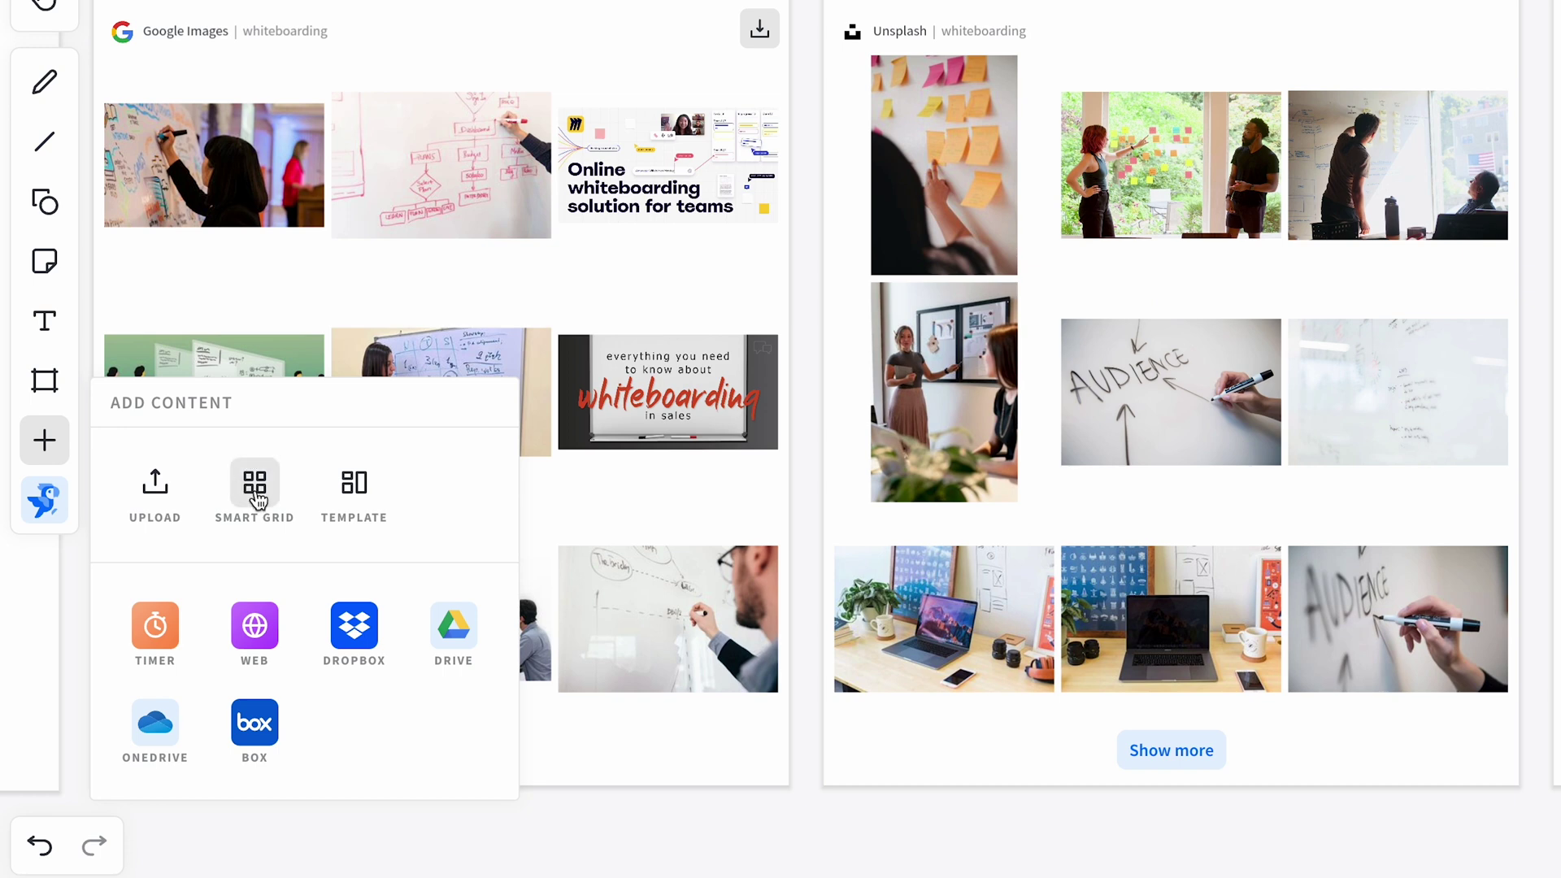
pyautogui.click(350, 490)
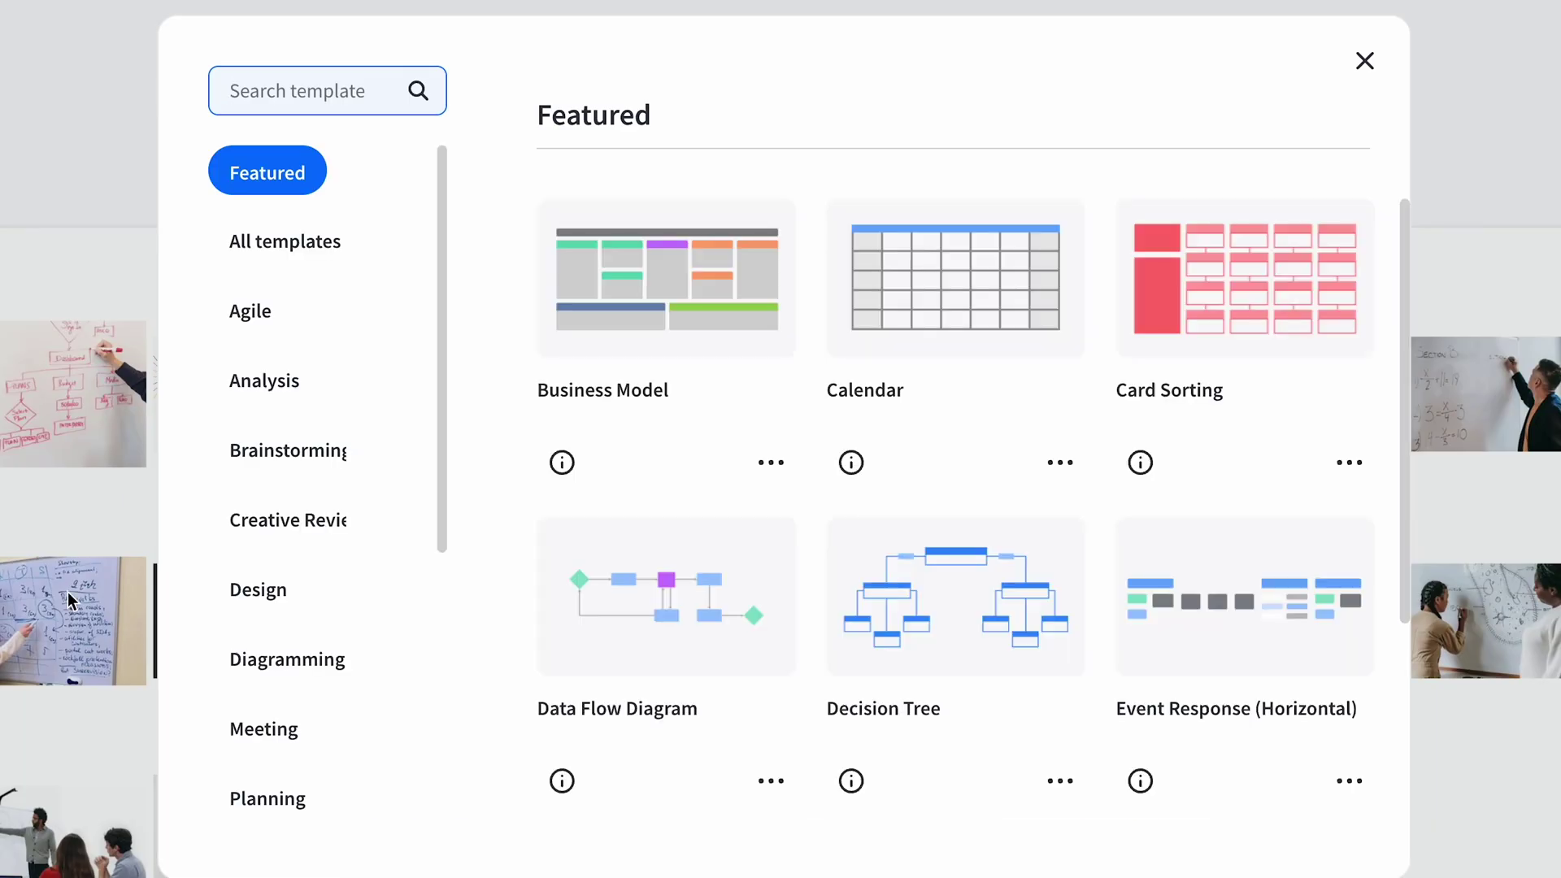
pyautogui.write('moodboard')
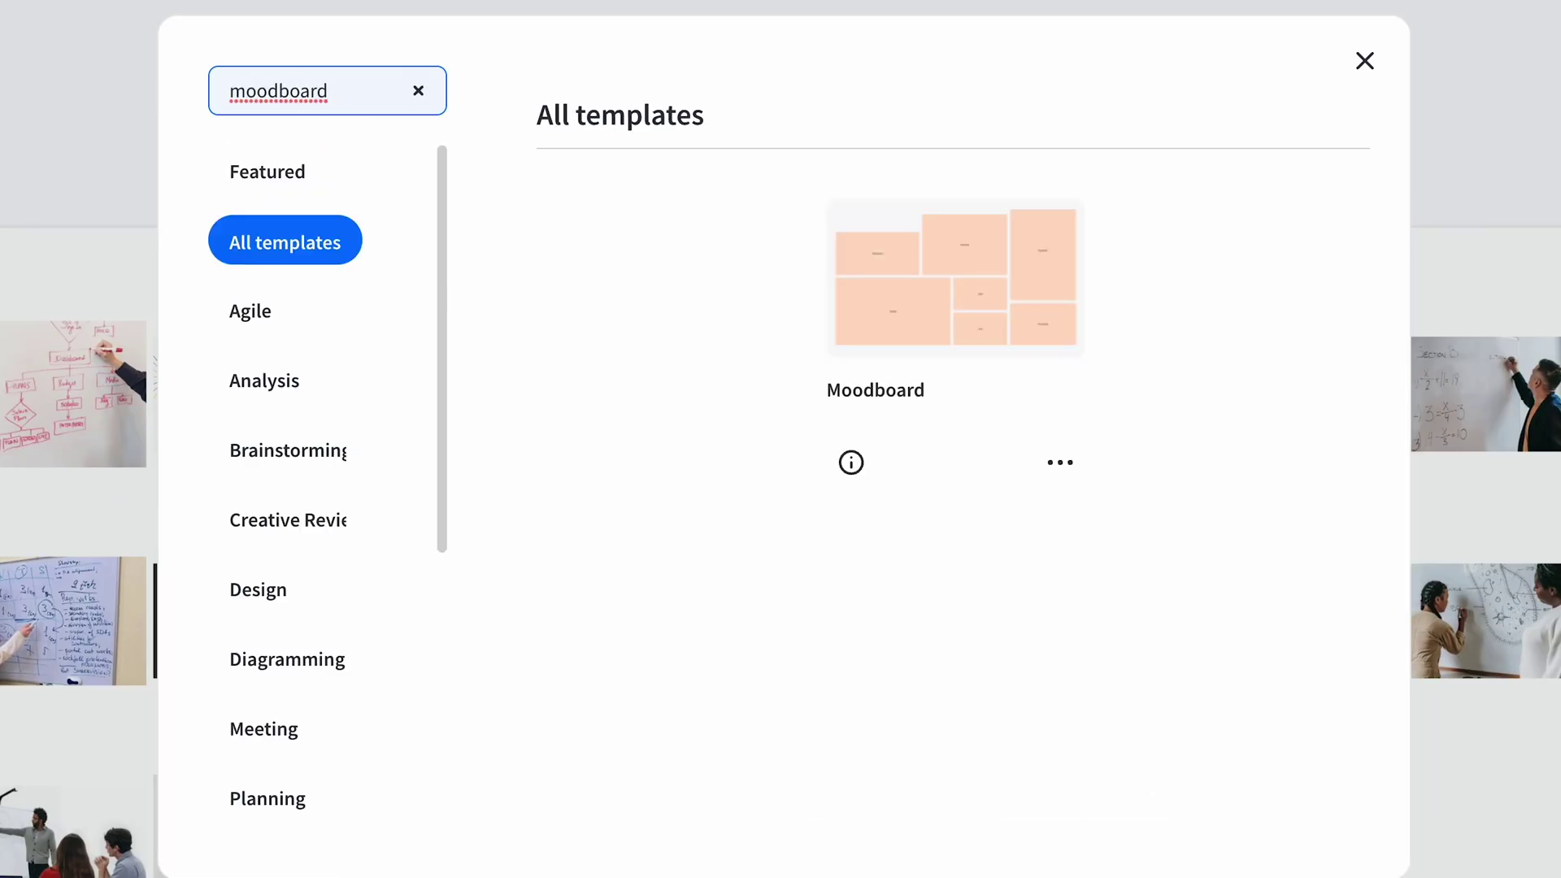
pyautogui.click(940, 305)
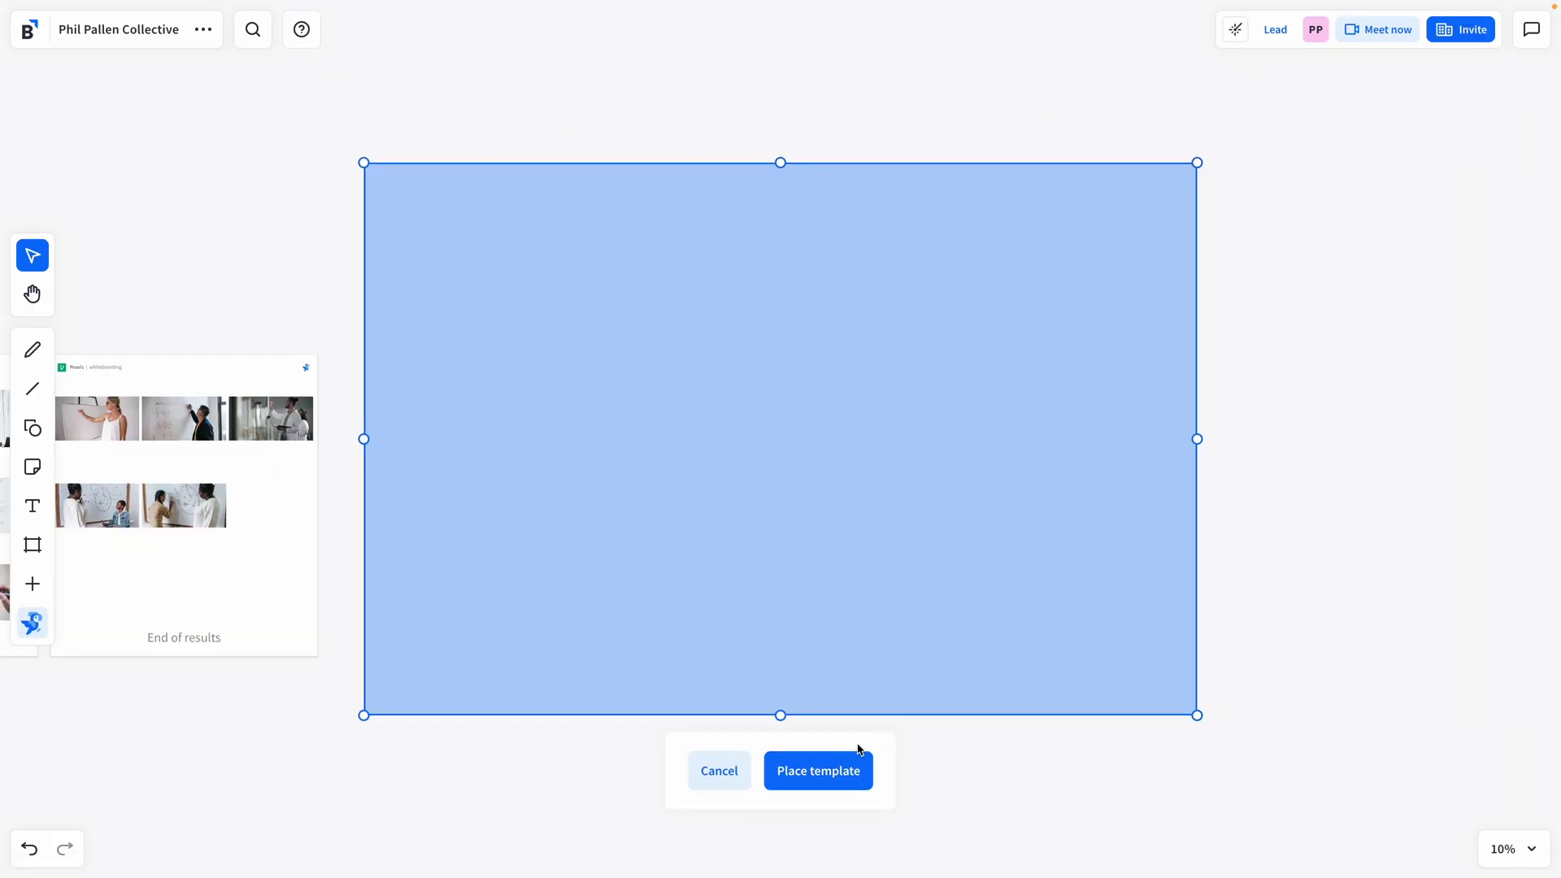
pyautogui.click(847, 787)
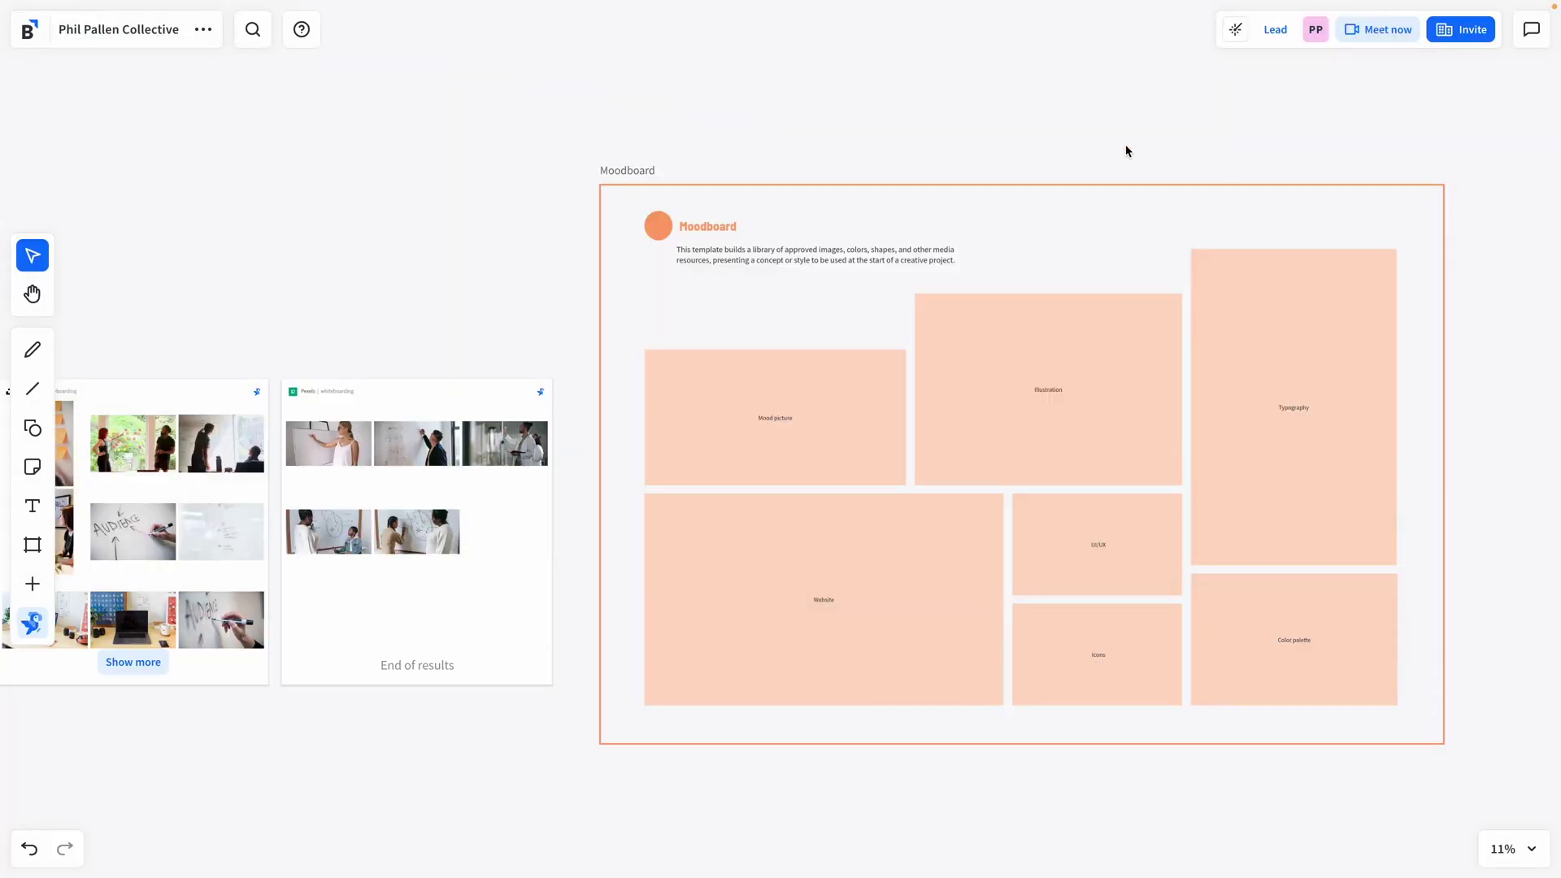
pyautogui.click(33, 514)
# Add a text list reading '1. Discover', '2. Shape', '3. Act' above the moodboard.
pyautogui.click(283, 127)
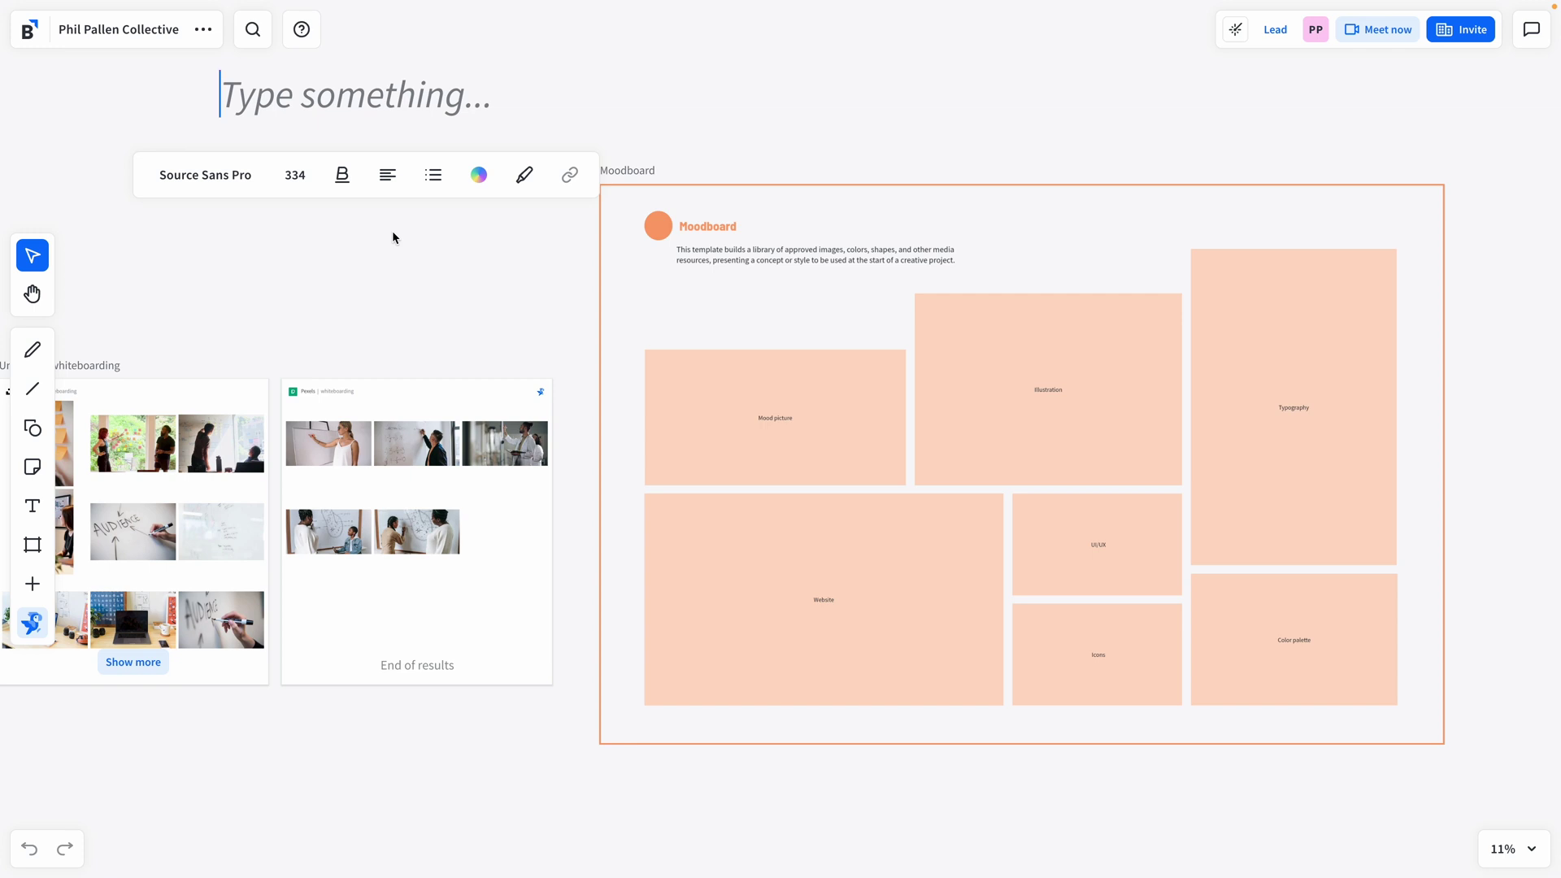
pyautogui.write('1. Discover')
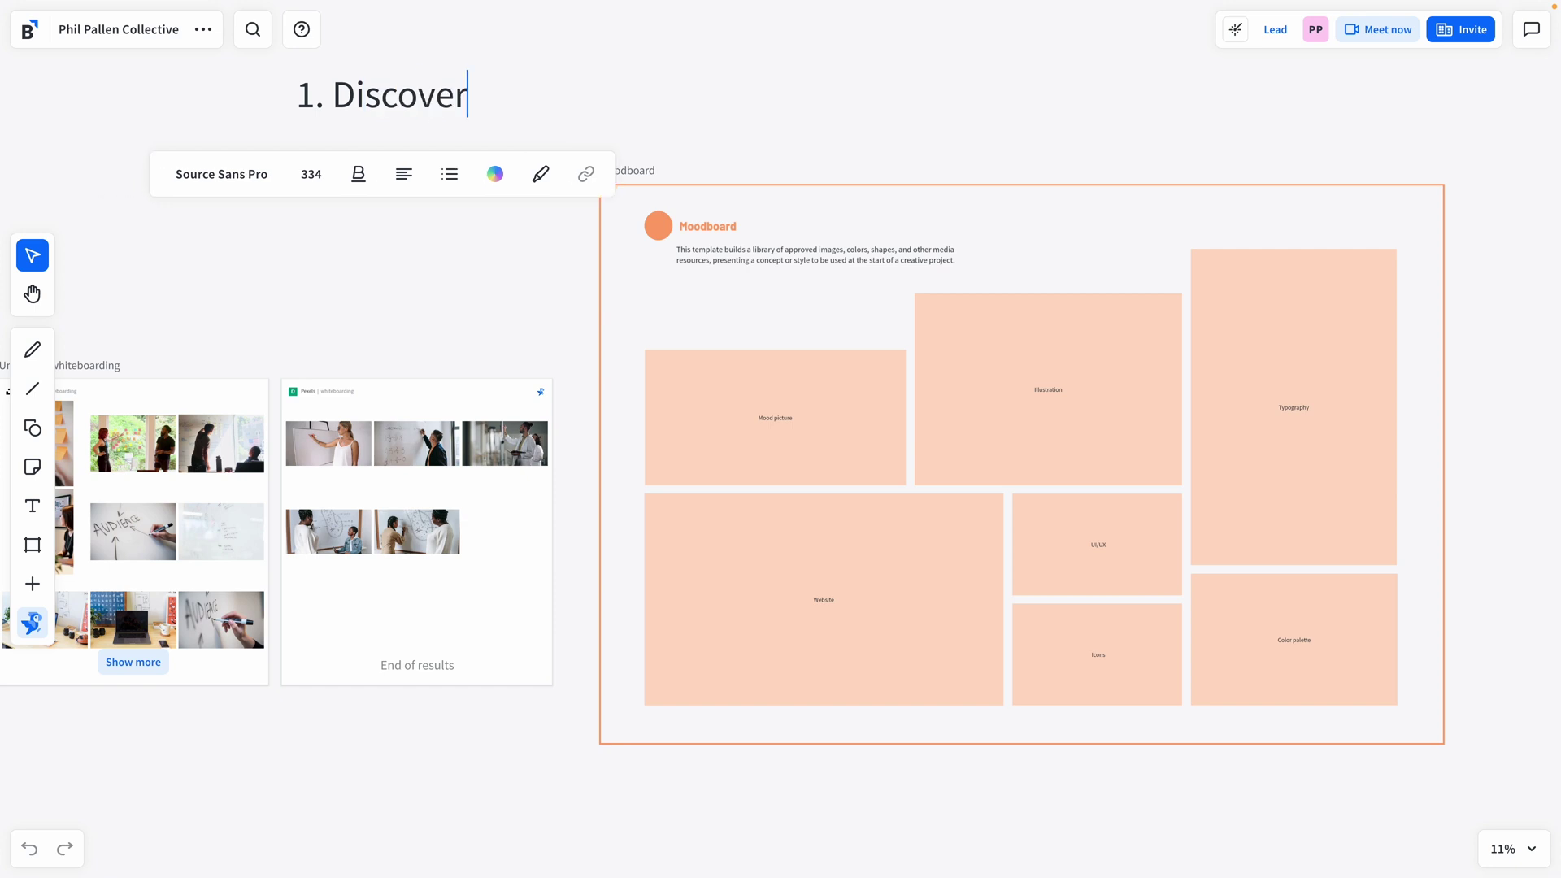
pyautogui.press('Return')
pyautogui.press('Return')
pyautogui.write('3. Act')
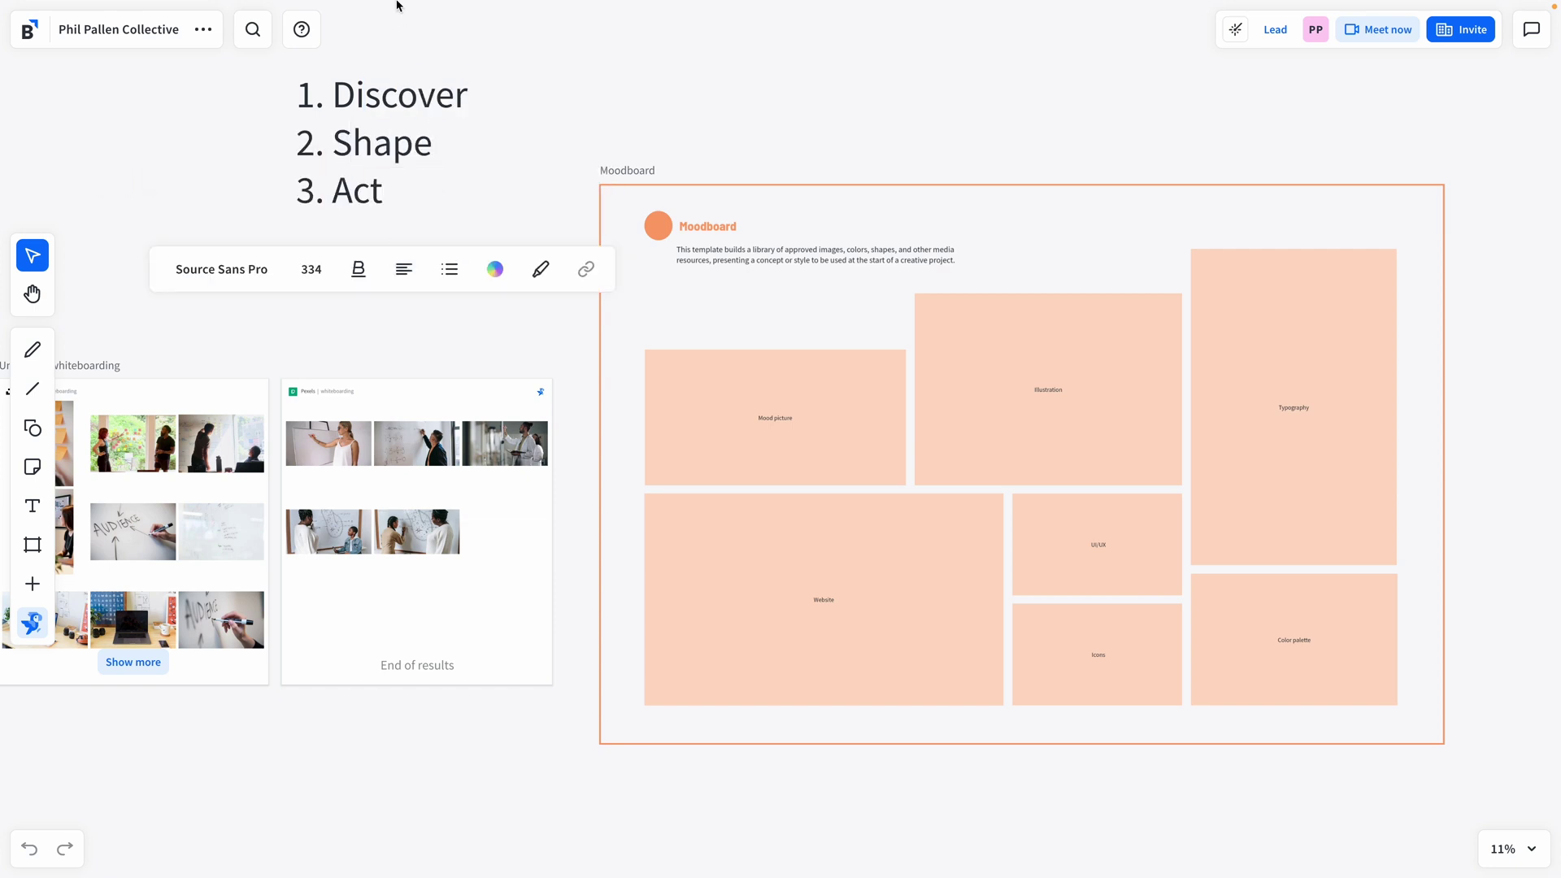
pyautogui.press('Escape')
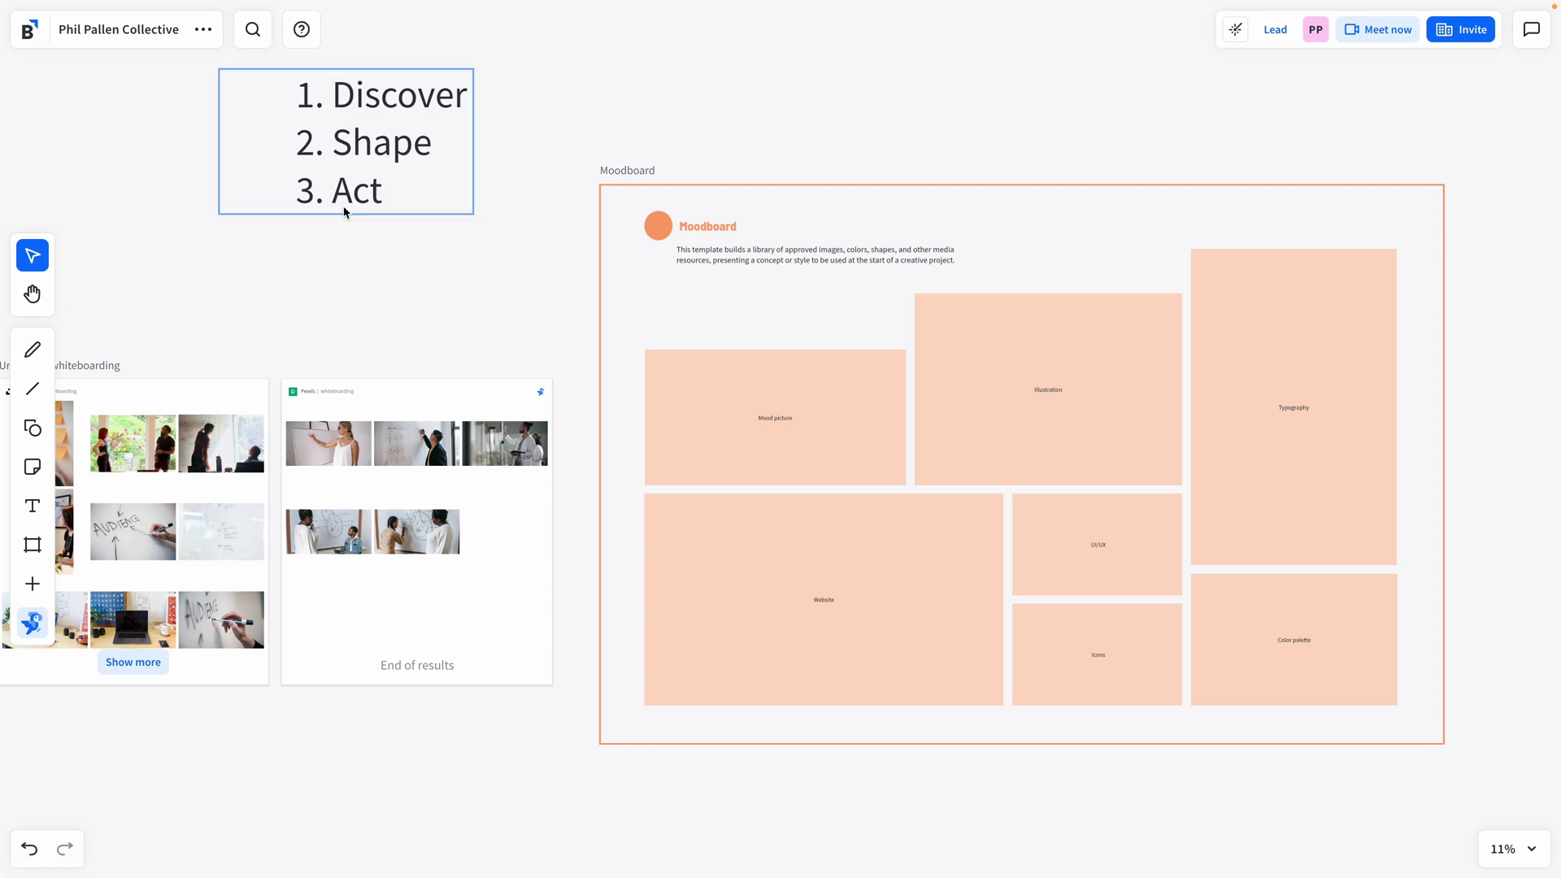
pyautogui.click(30, 634)
pyautogui.write('warm tones')
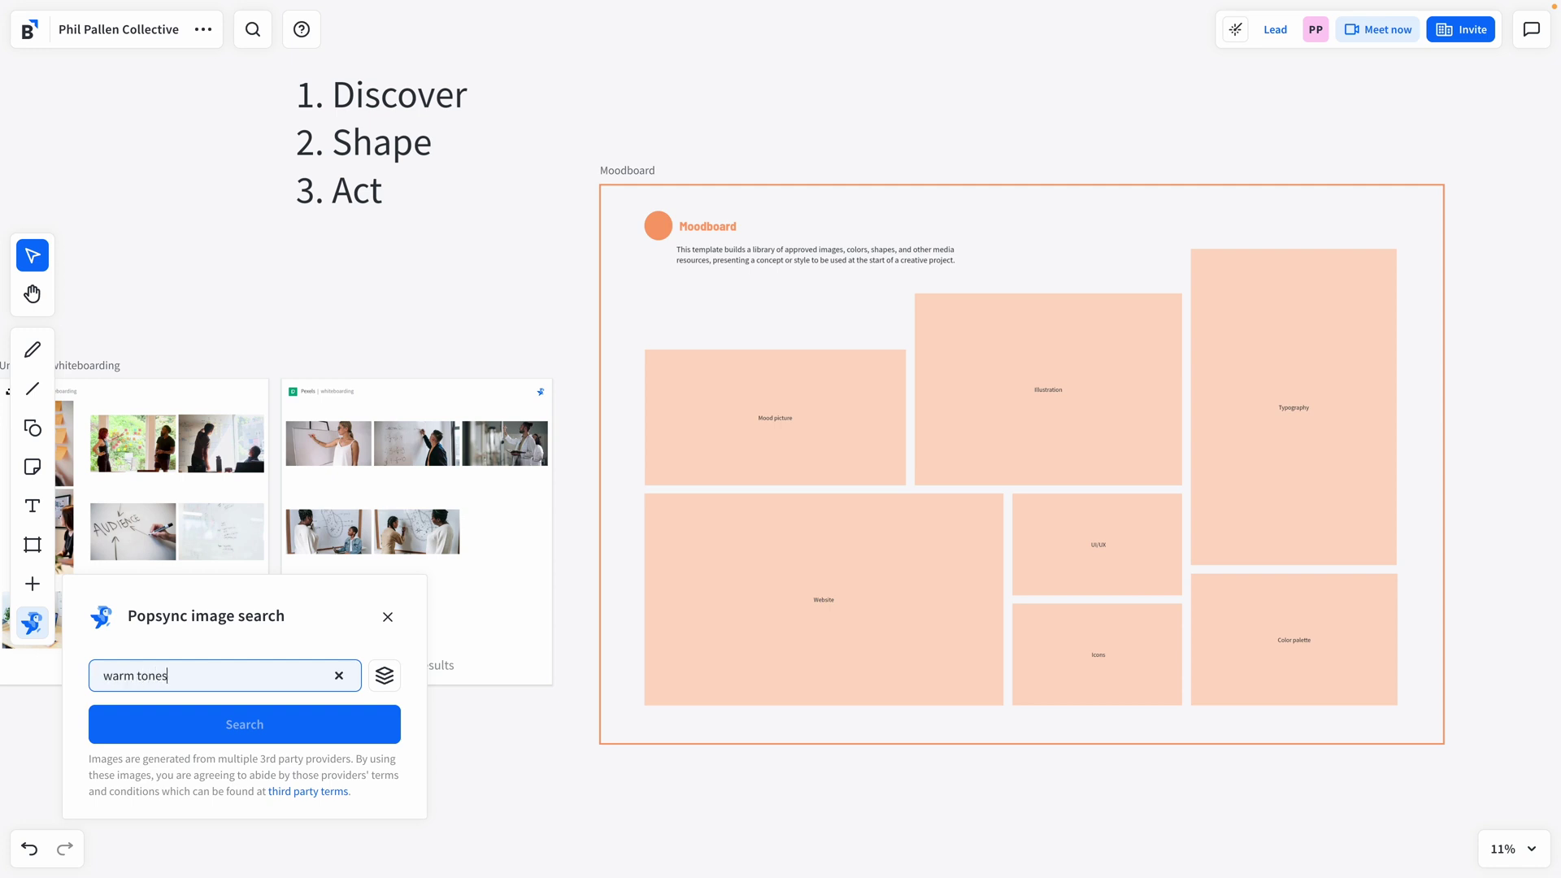
# Search 'warm tones', placing a dried-flower photo on Color palette and a street photo on Typography.
pyautogui.press('Return')
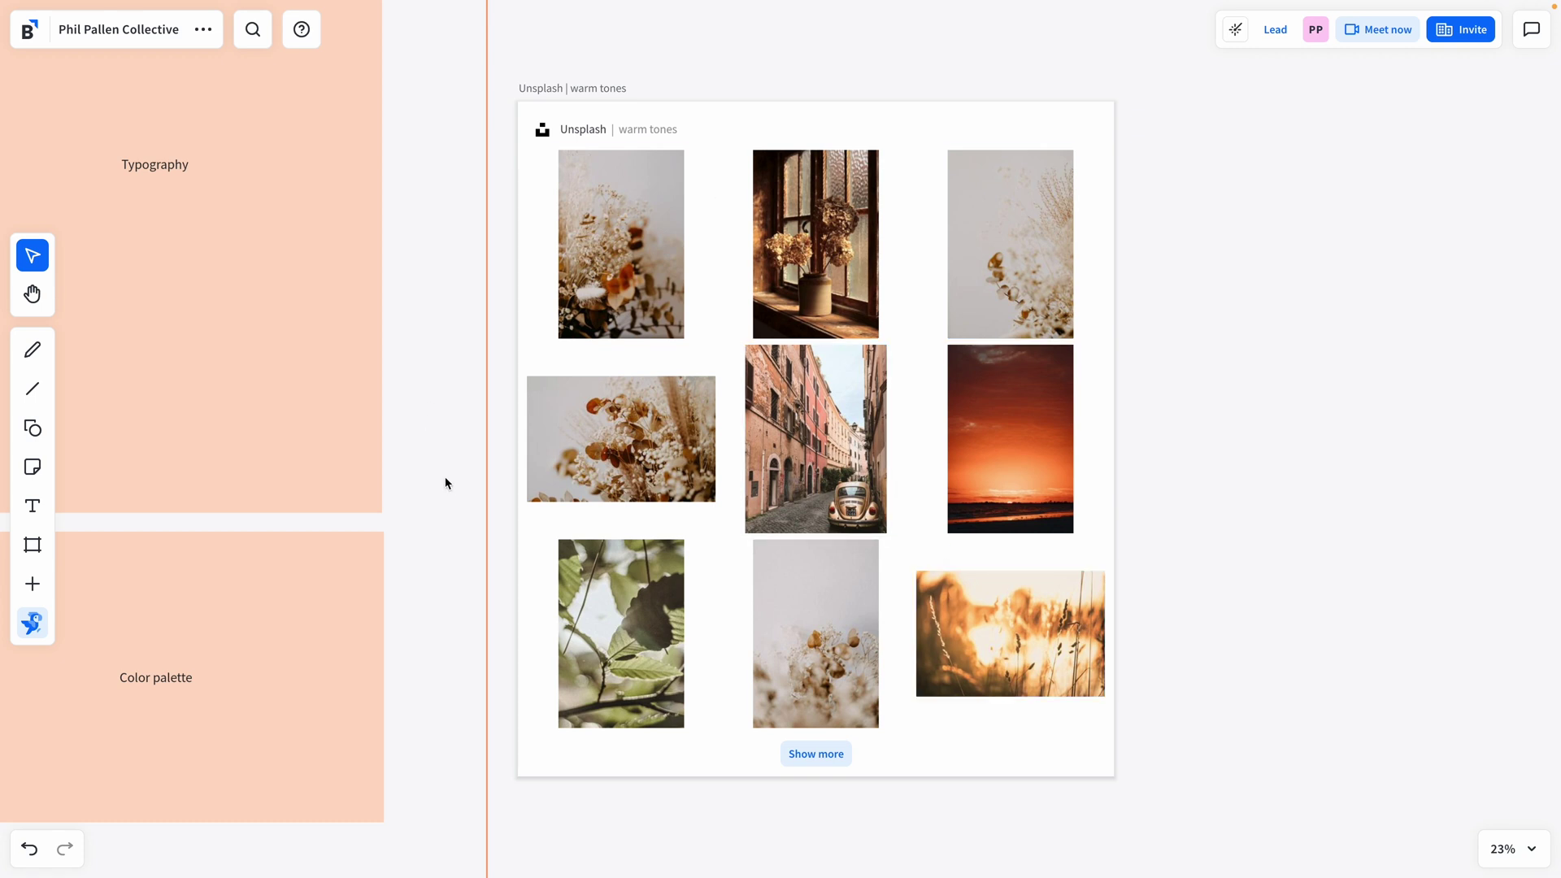
pyautogui.hotkey('ctrl', '-')
pyautogui.hscroll(-5, 445, 483)
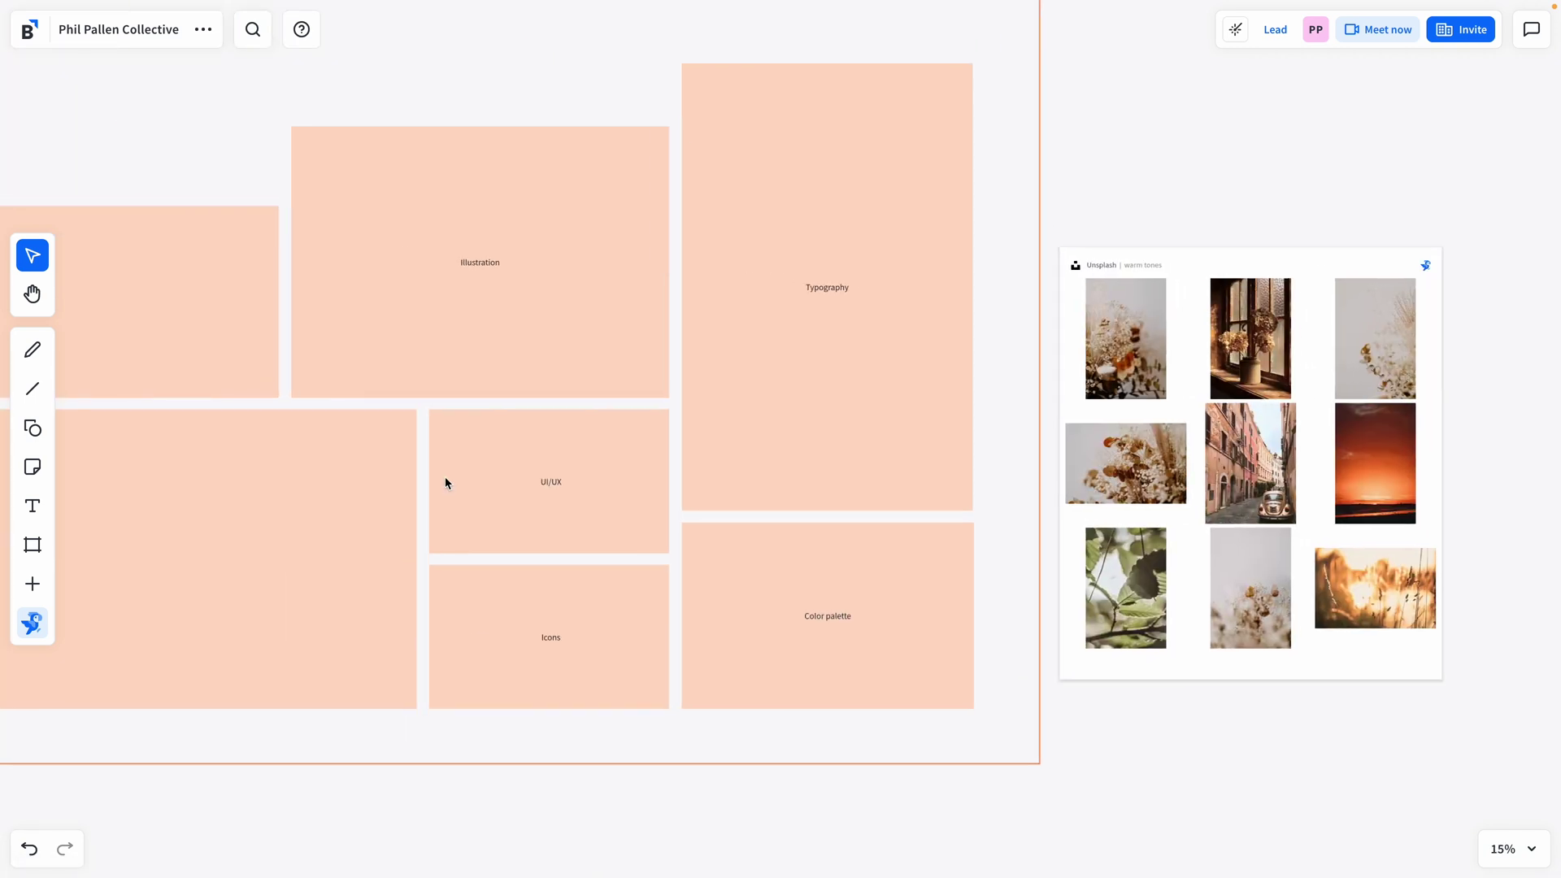
pyautogui.moveTo(1133, 463); pyautogui.dragTo(834, 599)
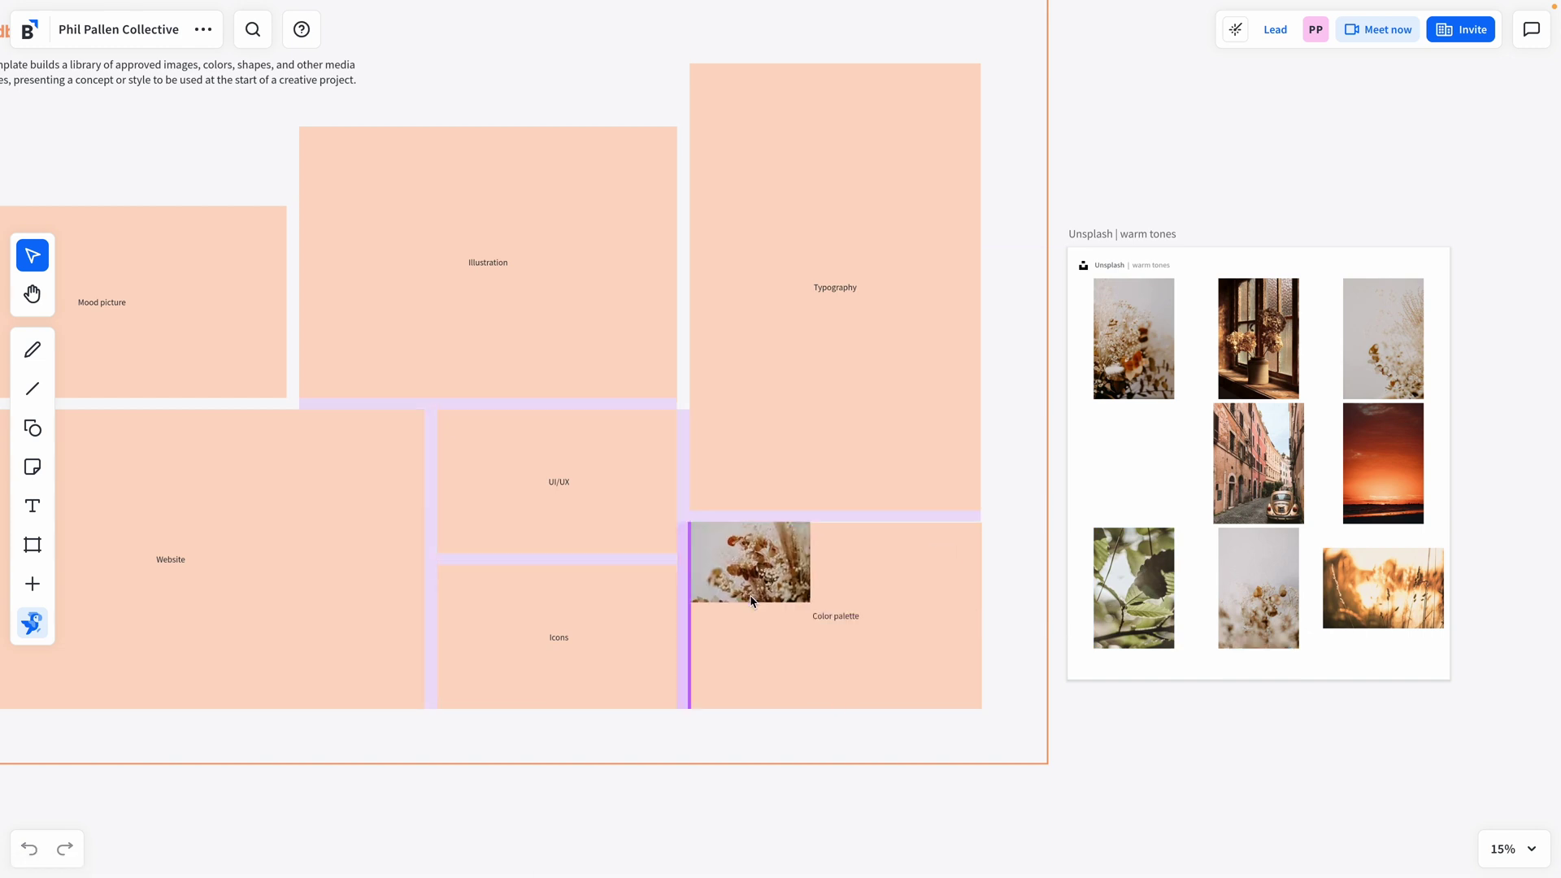
pyautogui.click(1104, 757)
pyautogui.moveTo(1258, 463); pyautogui.dragTo(736, 122)
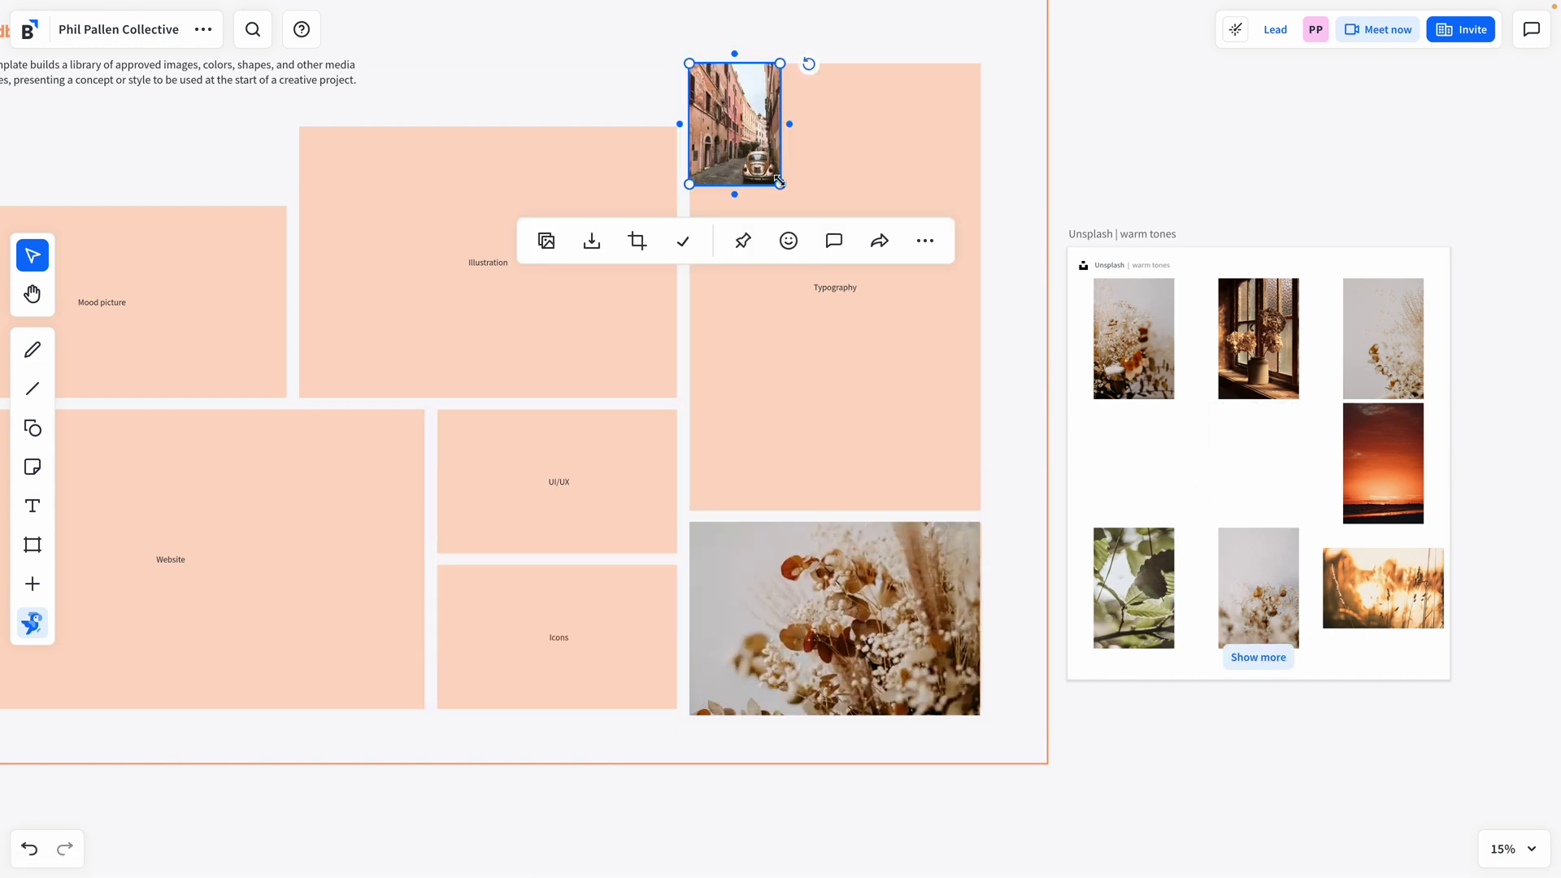
pyautogui.click(879, 565)
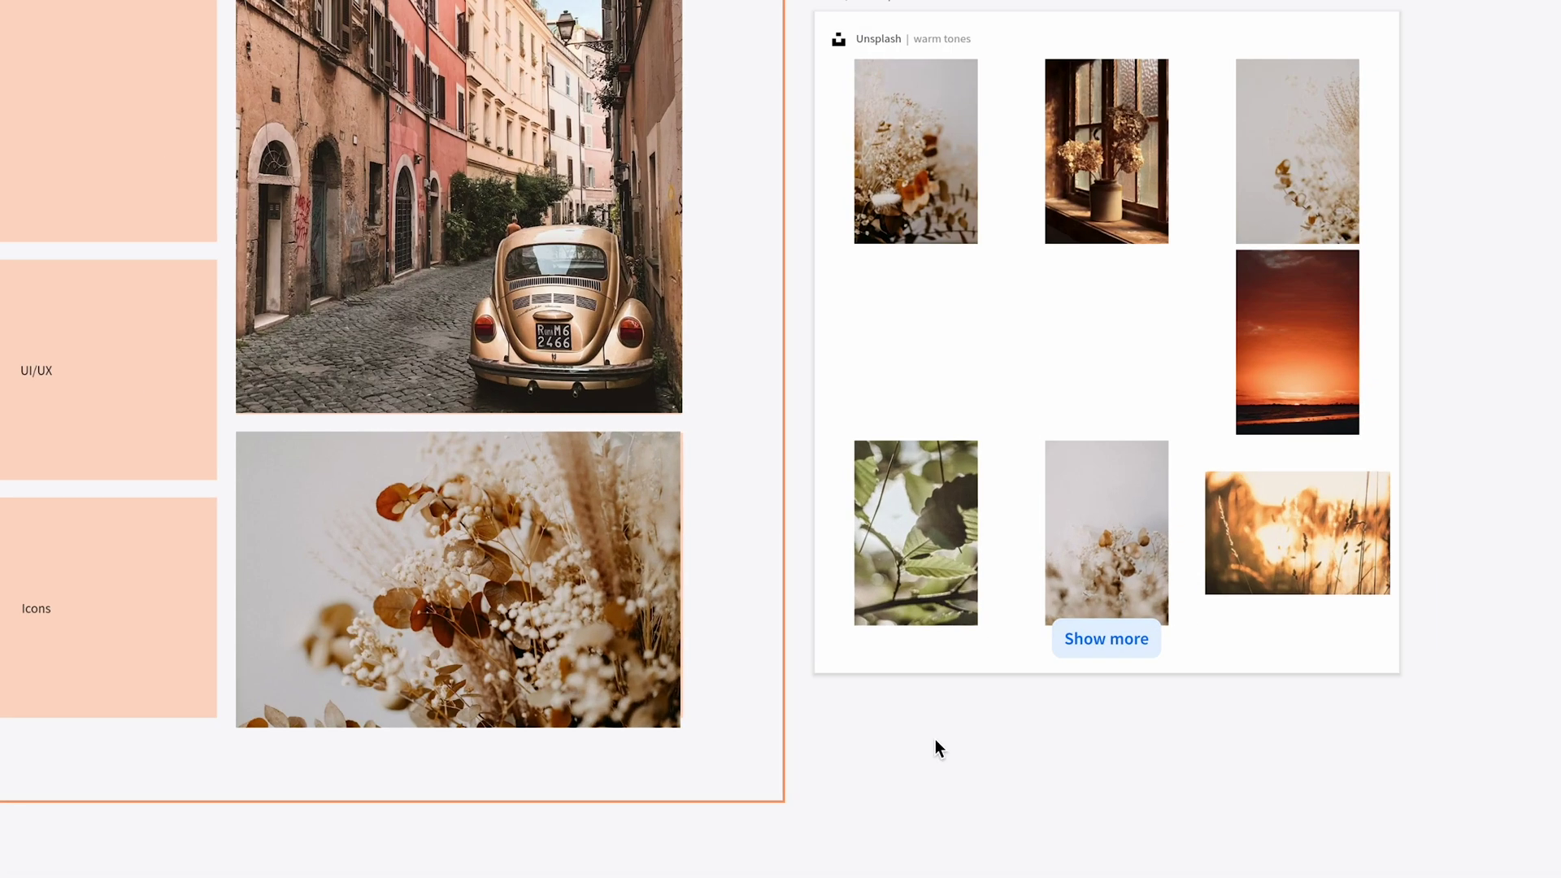
# Load more results, fit the beach photo to Illustration, and add a square on UI/UX.
pyautogui.click(1104, 639)
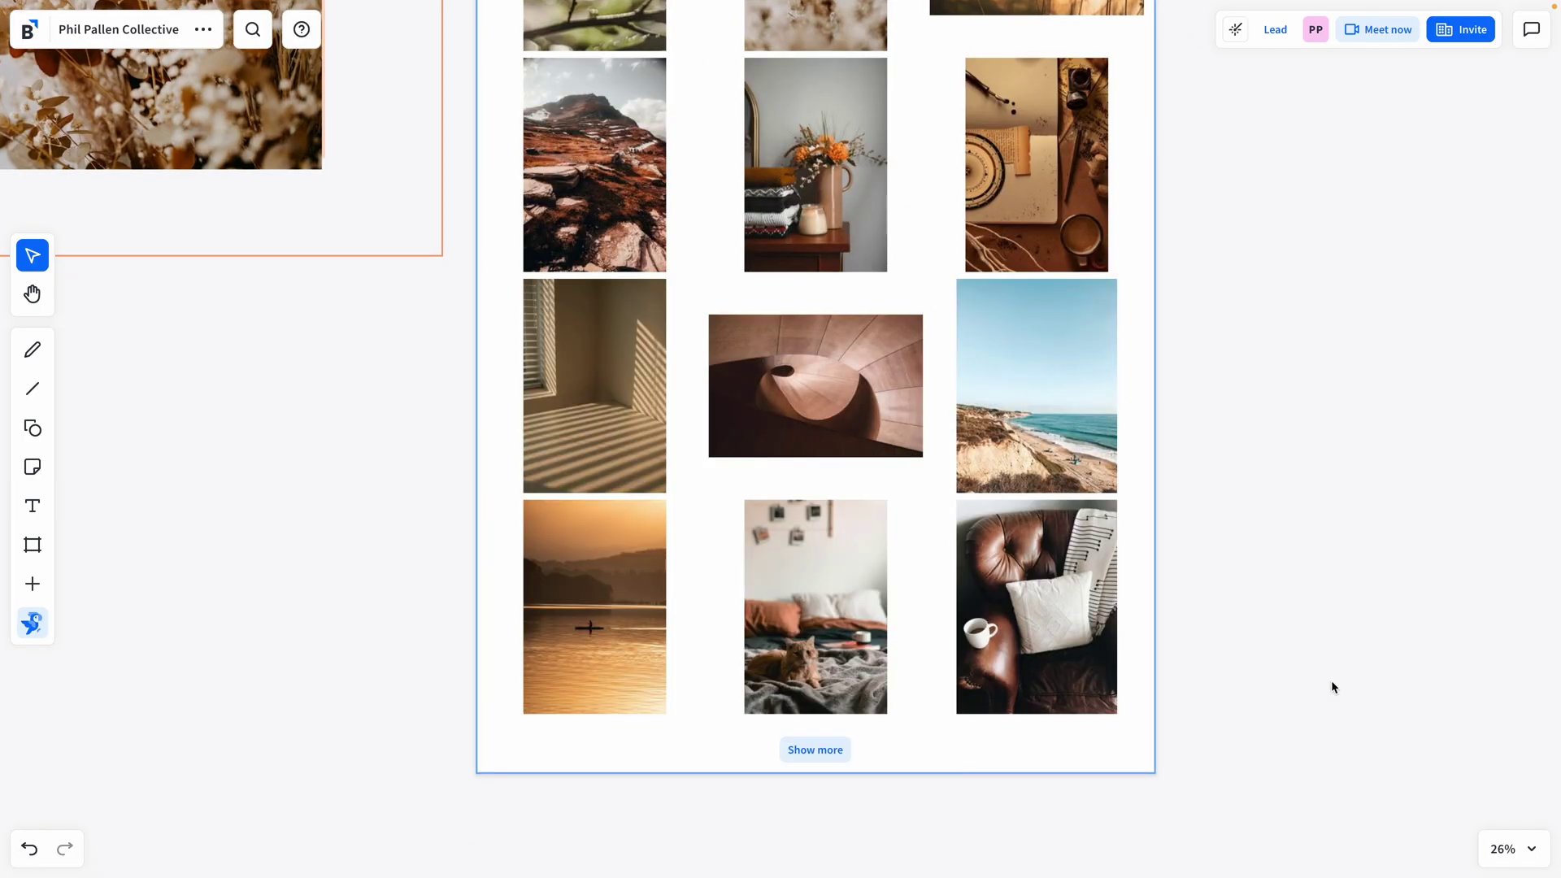
pyautogui.scroll(-5, 1333, 686)
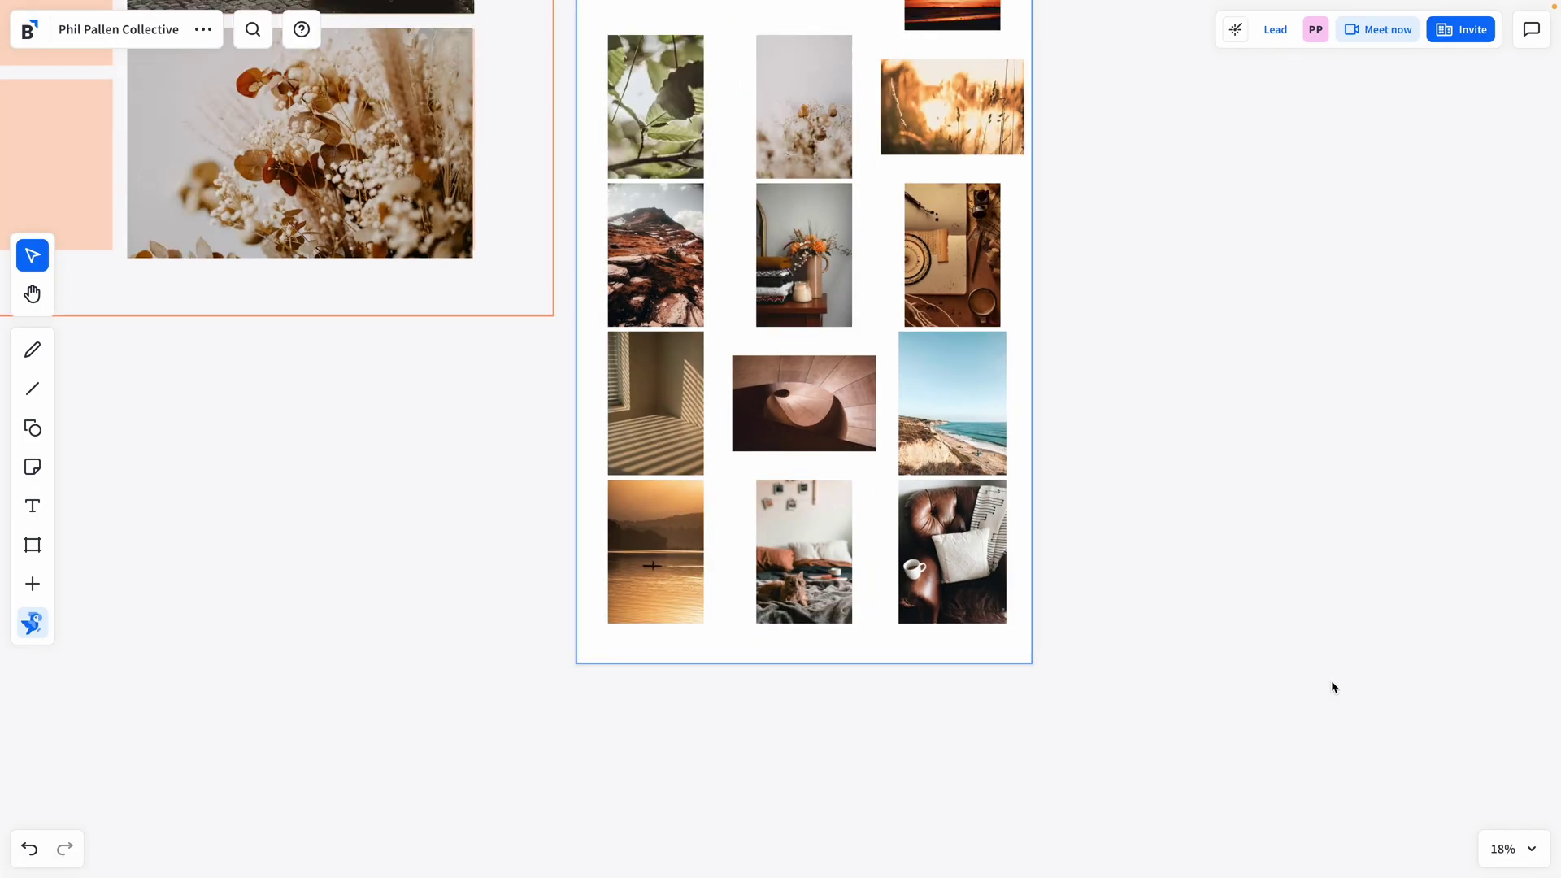
pyautogui.scroll(-2, 1331, 687)
pyautogui.hscroll(-3, 1333, 686)
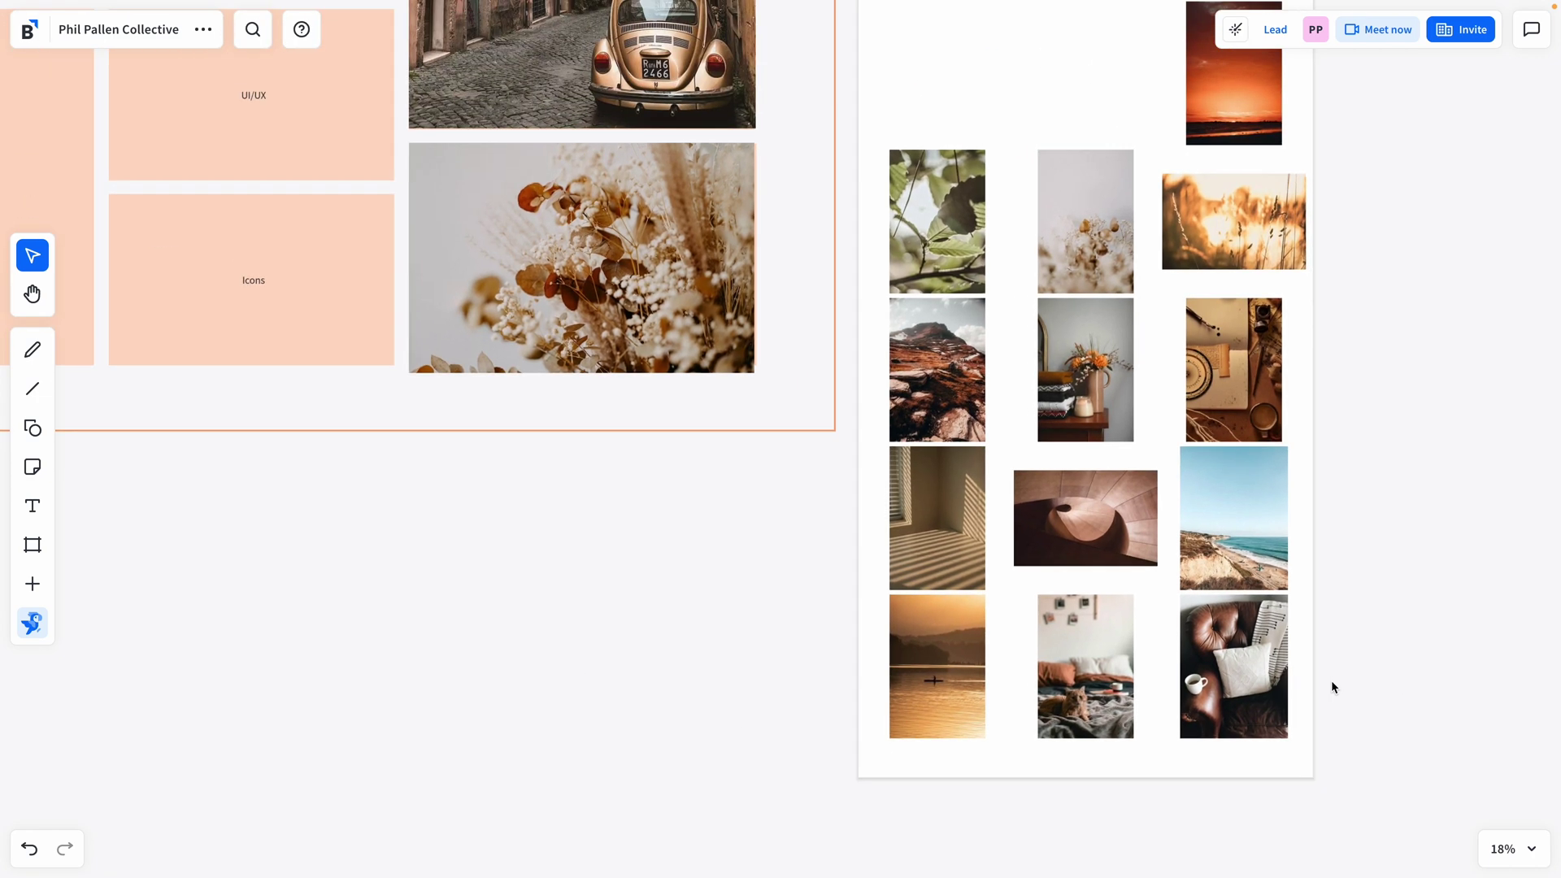
pyautogui.click(1244, 525)
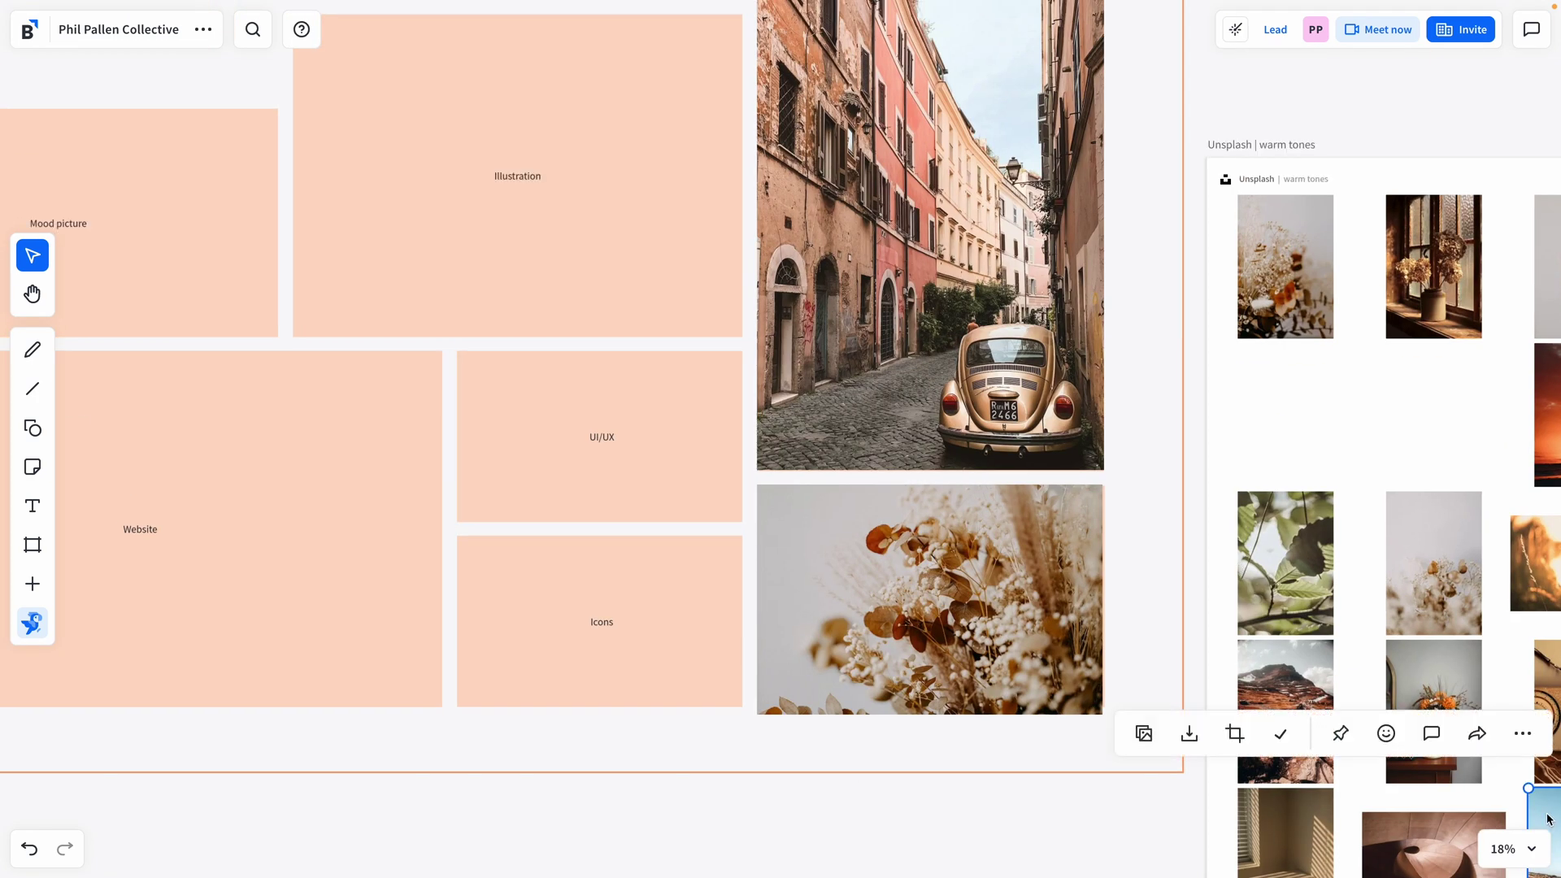
pyautogui.moveTo(1552, 821); pyautogui.dragTo(320, 56)
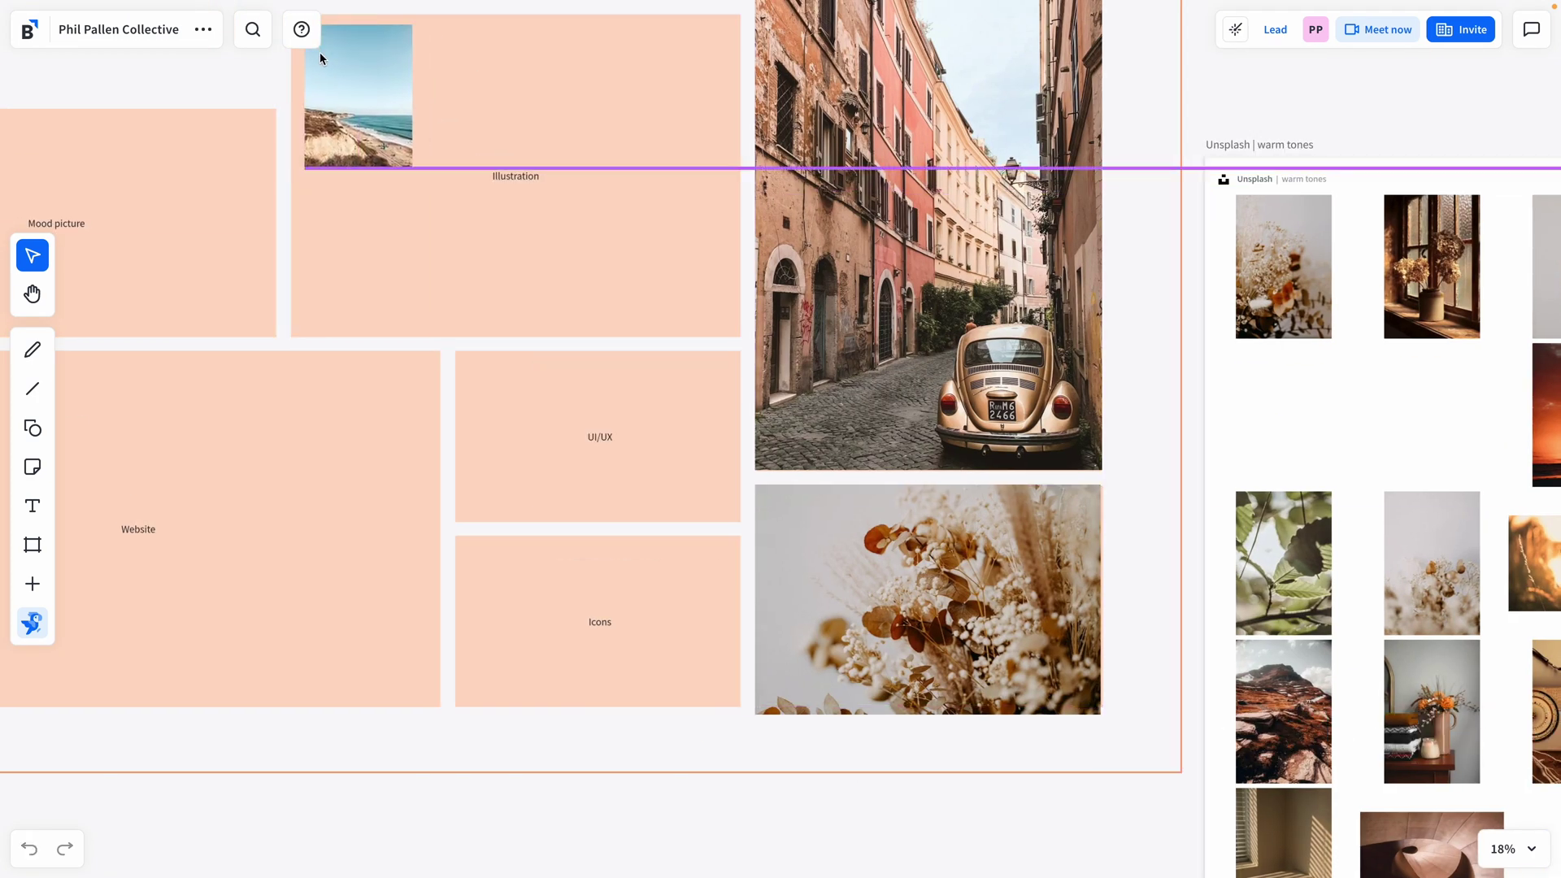
pyautogui.moveTo(397, 158); pyautogui.dragTo(763, 643)
pyautogui.hotkey('ctrl', 'z')
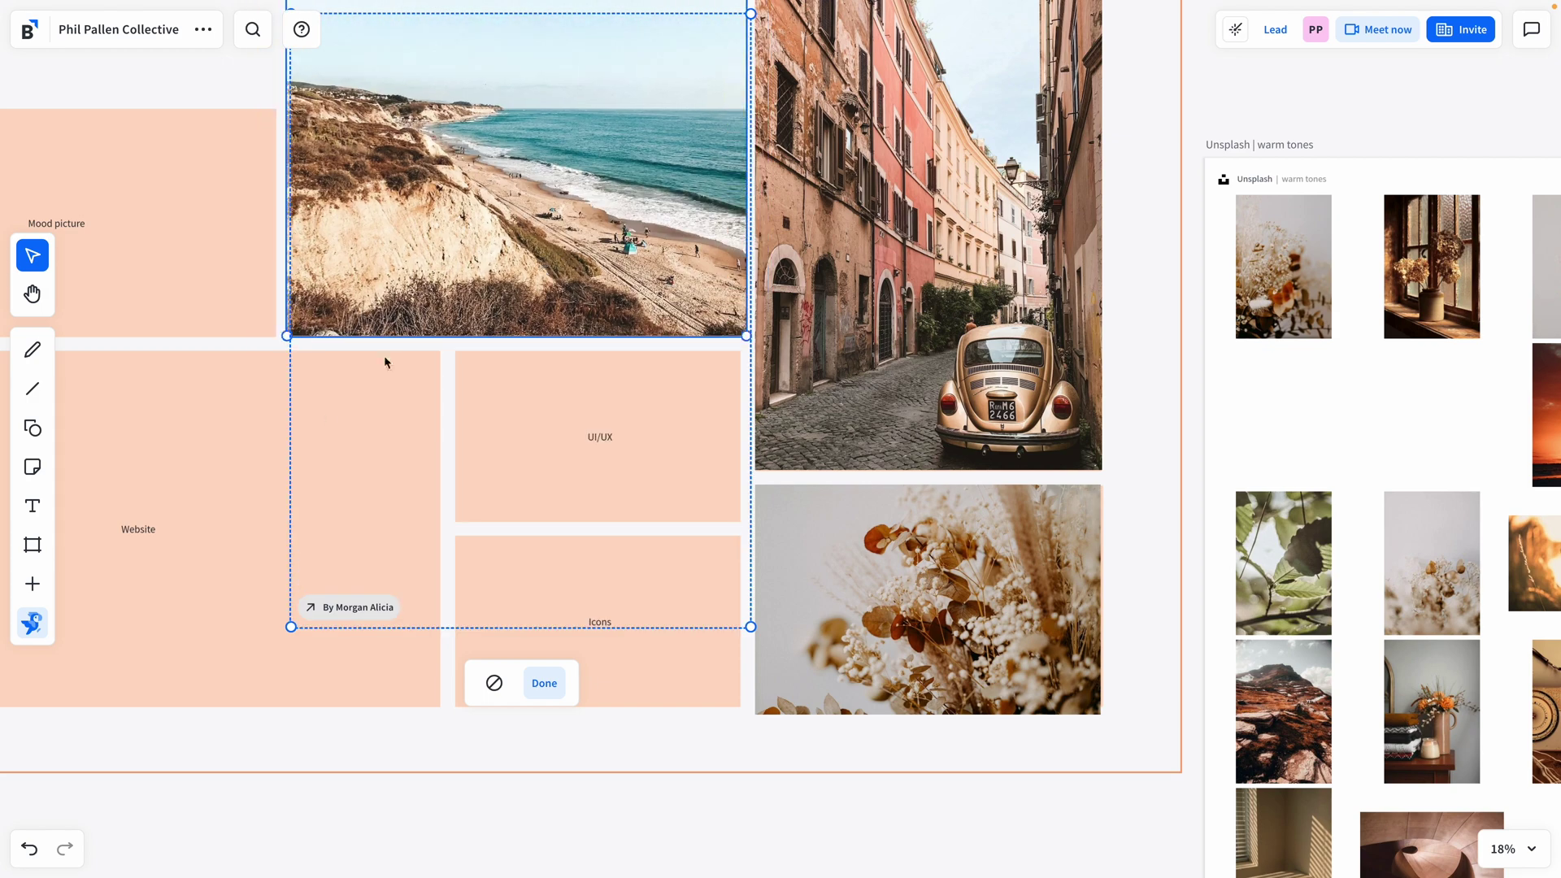
pyautogui.scroll(2, 383, 359)
pyautogui.click(32, 428)
pyautogui.moveTo(92, 484)
pyautogui.mouseDown()
pyautogui.moveTo(469, 523)
pyautogui.moveTo(710, 653)
pyautogui.mouseUp()
# Fill the square with custom terracotta #DC9871 and zoom out to the whole moodboard.
pyautogui.click(426, 709)
pyautogui.click(394, 648)
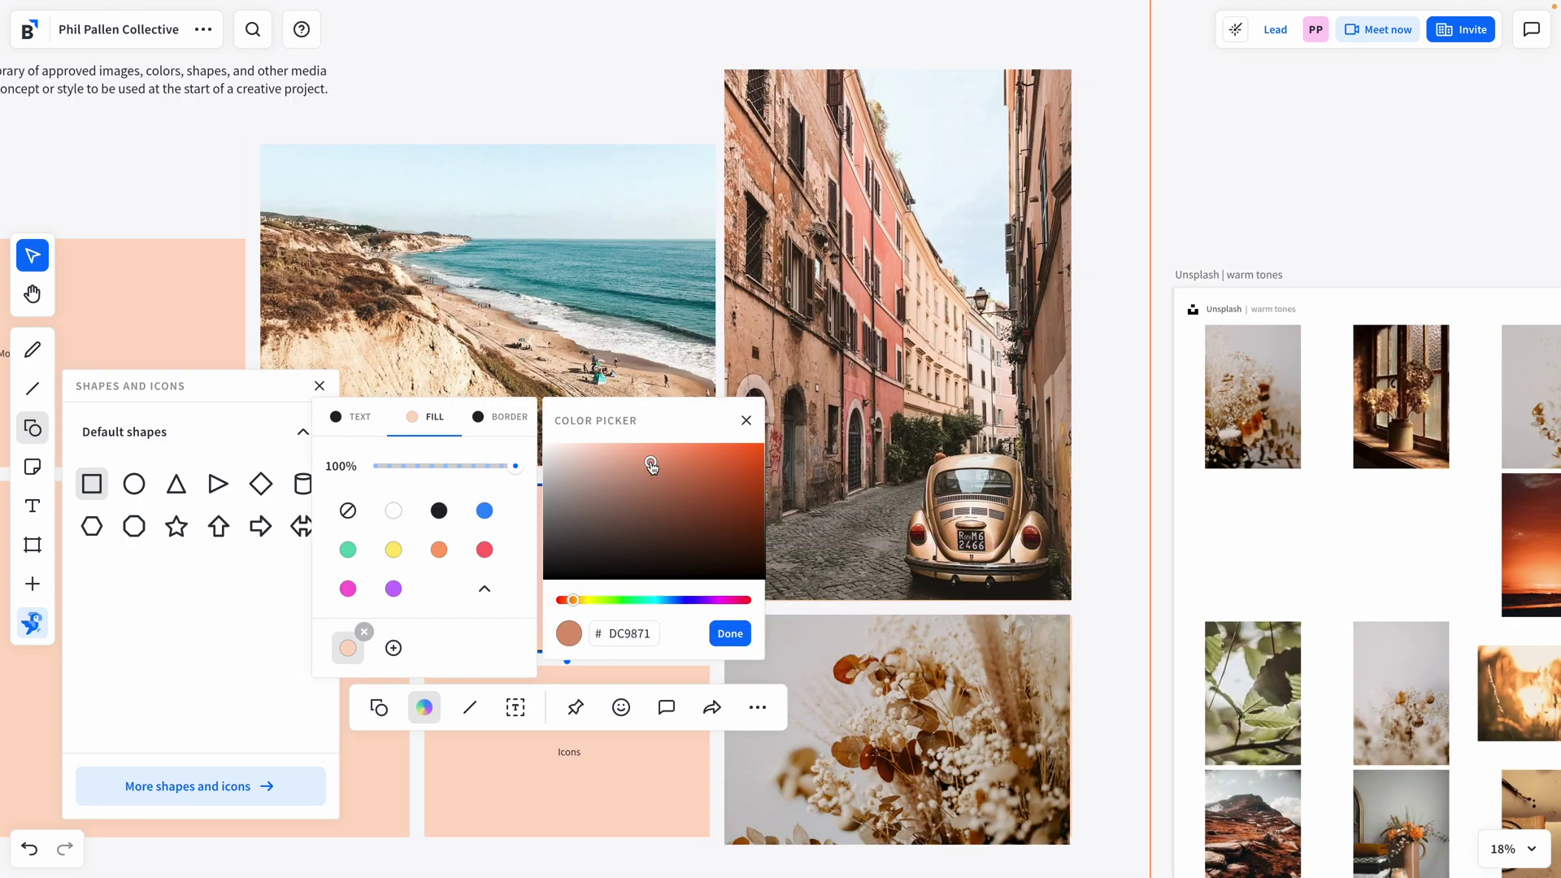
pyautogui.click(731, 631)
pyautogui.click(646, 482)
pyautogui.press('Escape')
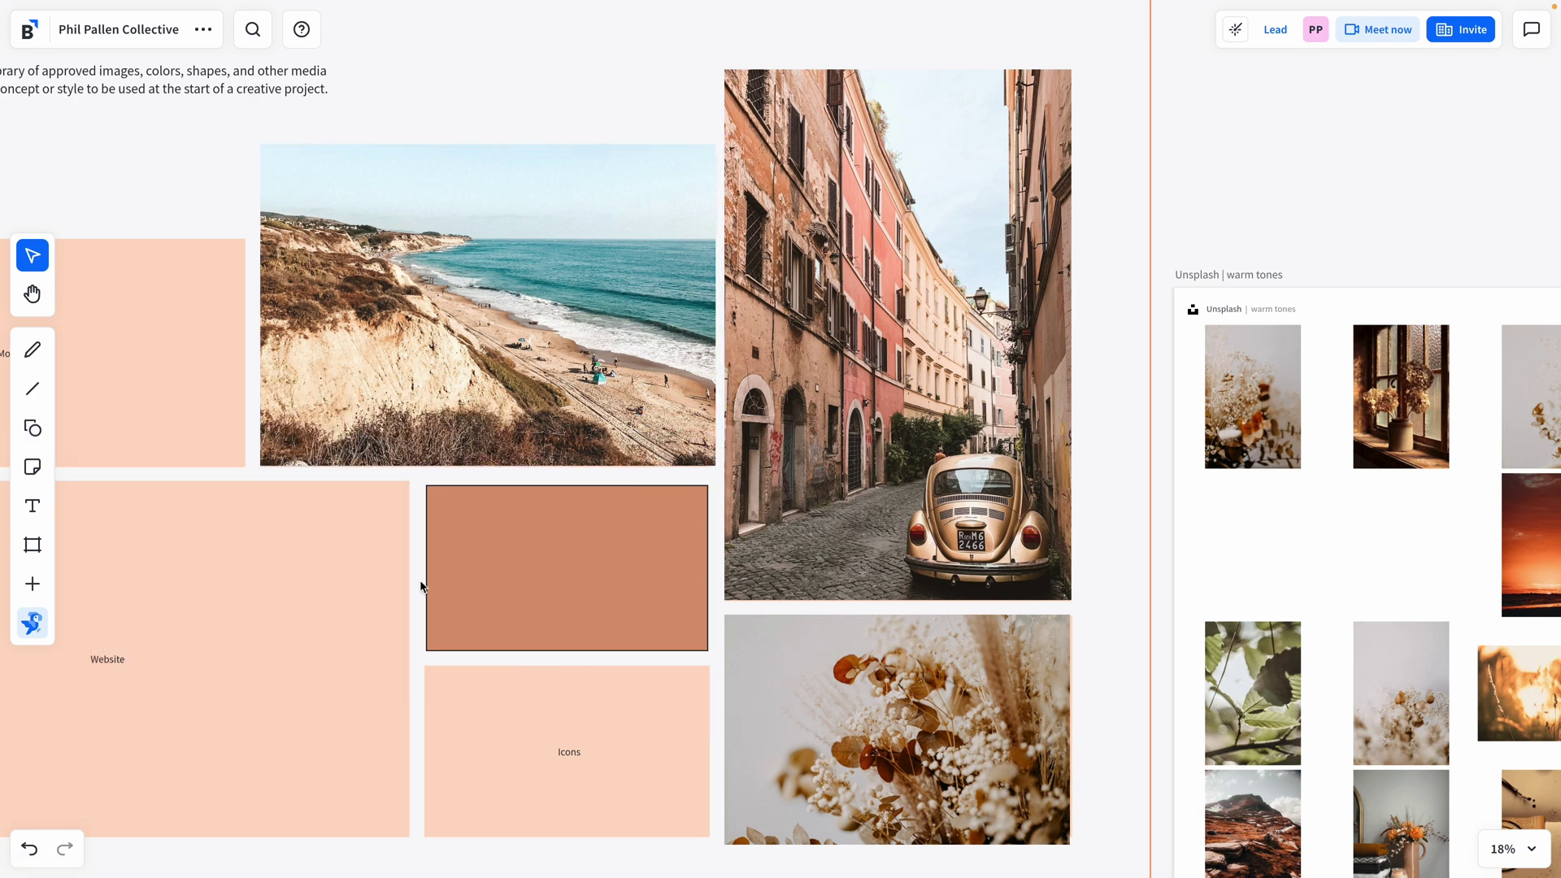
pyautogui.press('-')
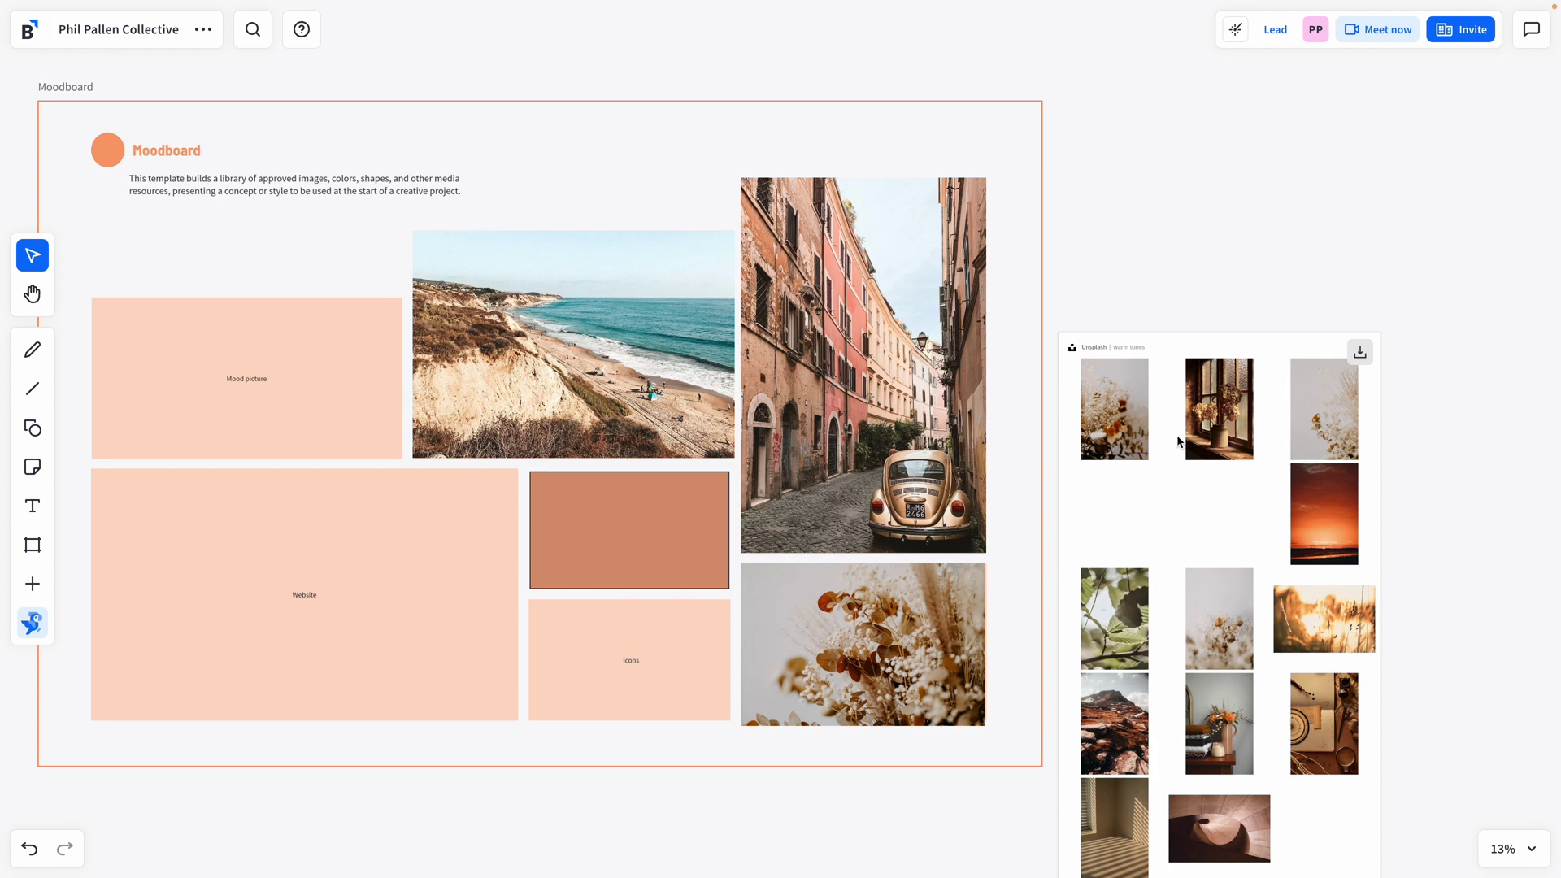
pyautogui.scroll(-2, 1178, 442)
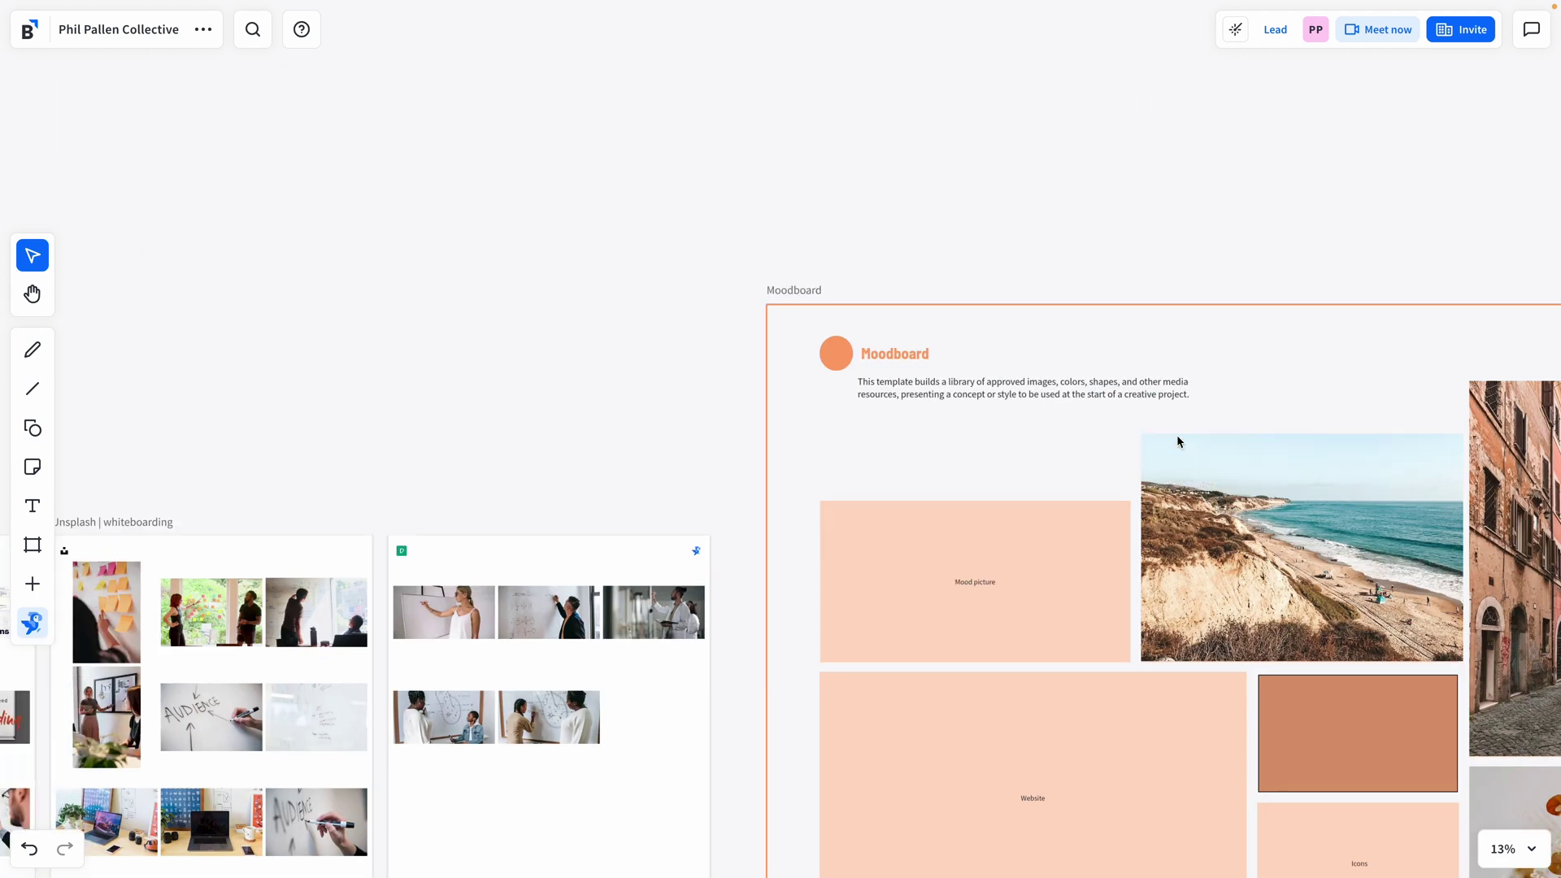
# Drag the first warm-tones Unsplash thumbnail, a dried-flower photo, onto the Website frame.
pyautogui.write('1. Discover 2. Shape 3. Act')
pyautogui.click(464, 259)
pyautogui.click(973, 192)
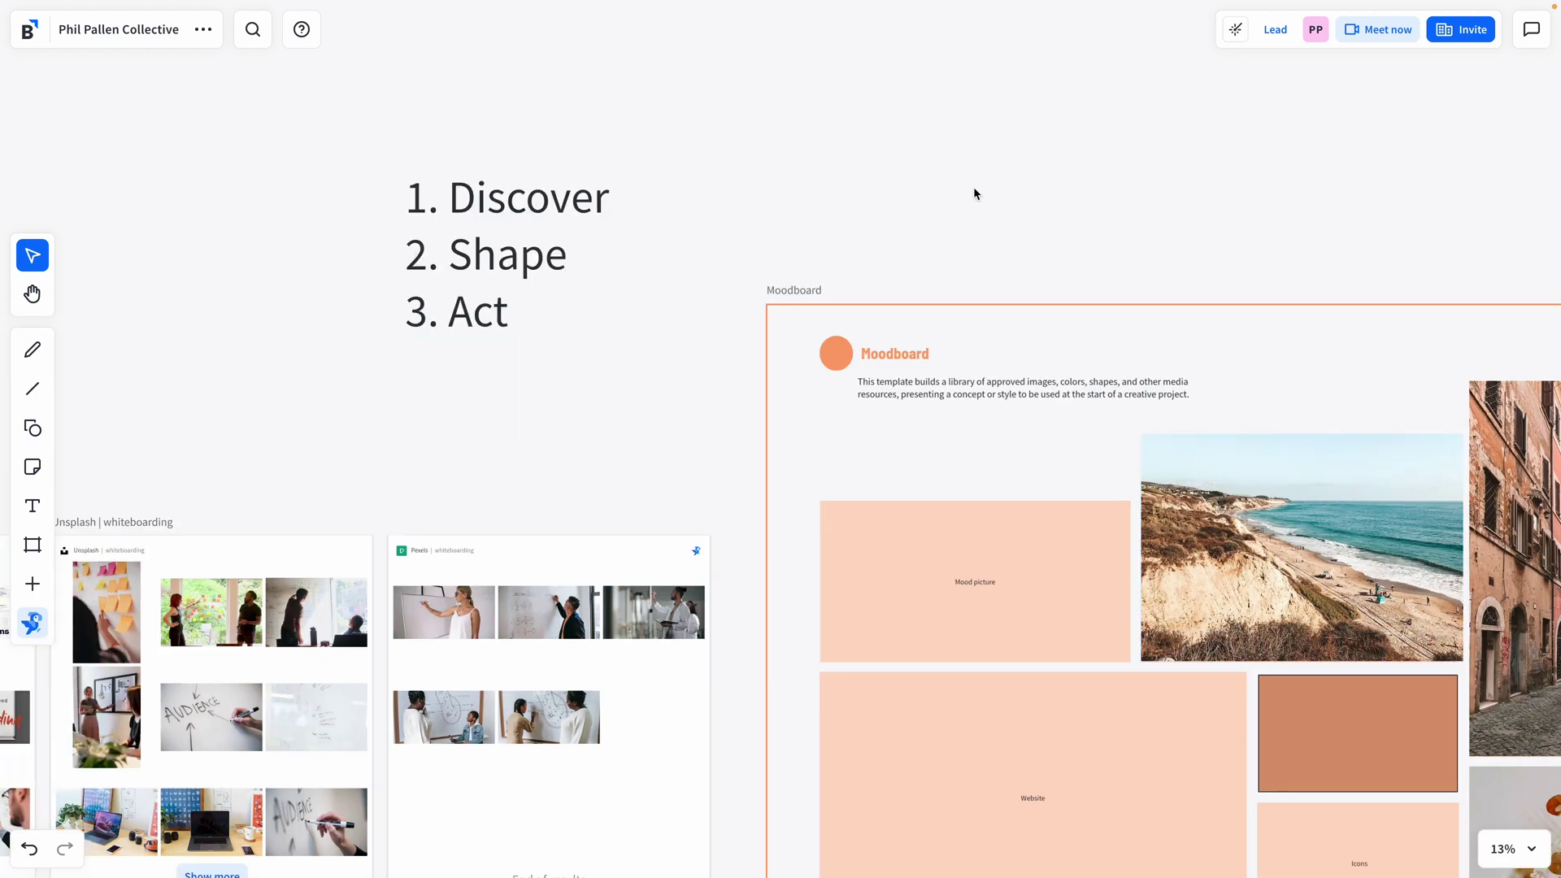
pyautogui.hscroll(10, 974, 194)
pyautogui.scroll(-5, 973, 192)
pyautogui.scroll(-3, 974, 194)
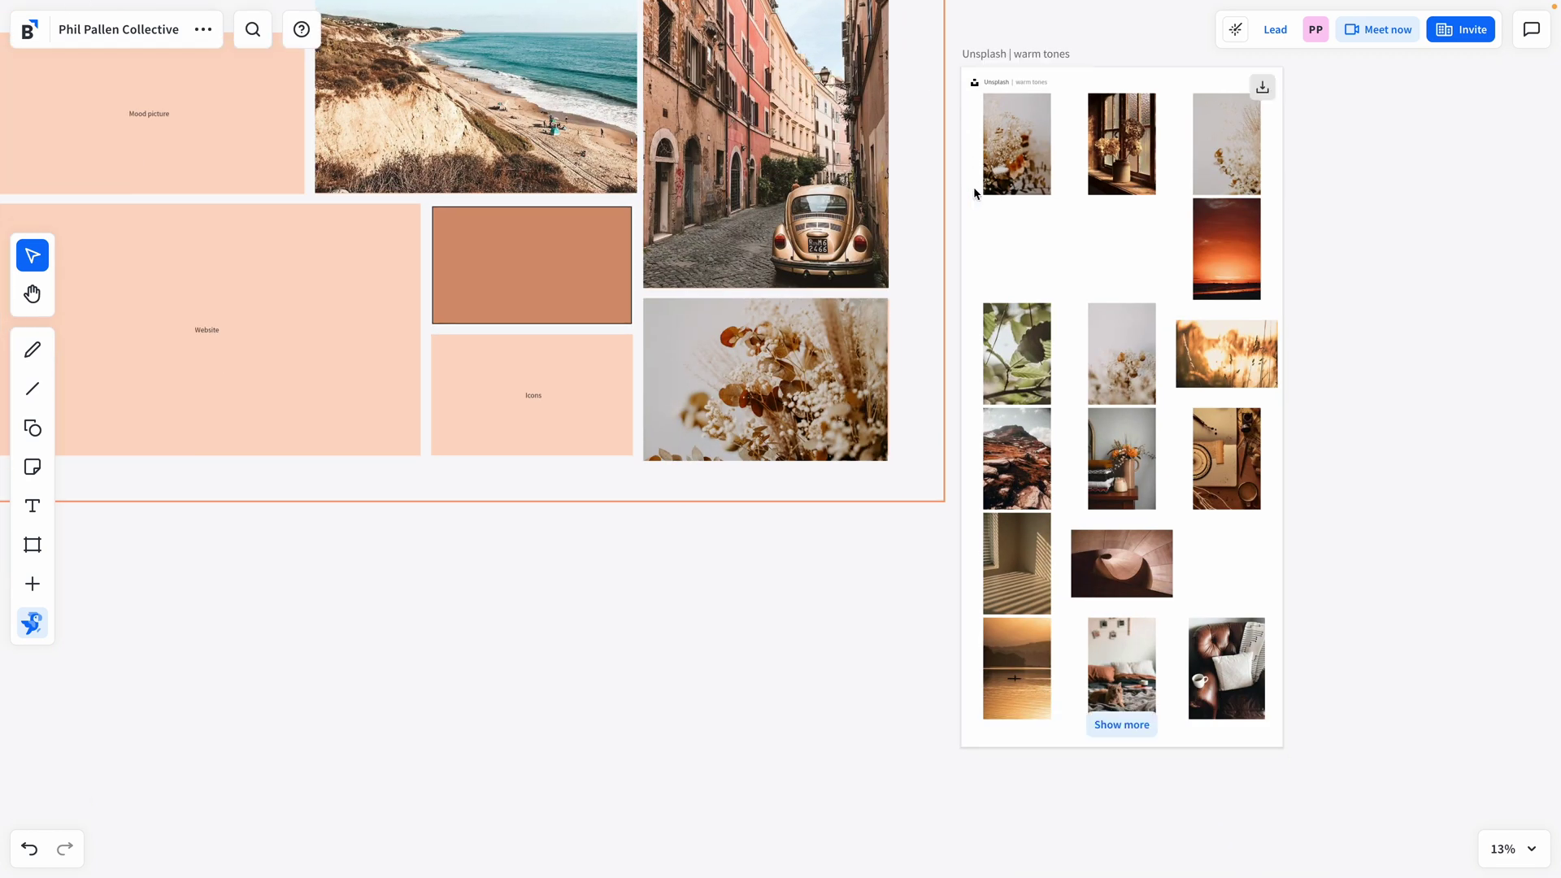
pyautogui.hscroll(-3, 973, 193)
pyautogui.moveTo(1113, 244)
pyautogui.mouseDown()
pyautogui.moveTo(157, 412)
pyautogui.moveTo(514, 629)
pyautogui.moveTo(512, 229)
pyautogui.mouseUp()
# Crop the dried-flower photo and enlarge it to fill the Website area.
pyautogui.click(202, 687)
pyautogui.click(541, 268)
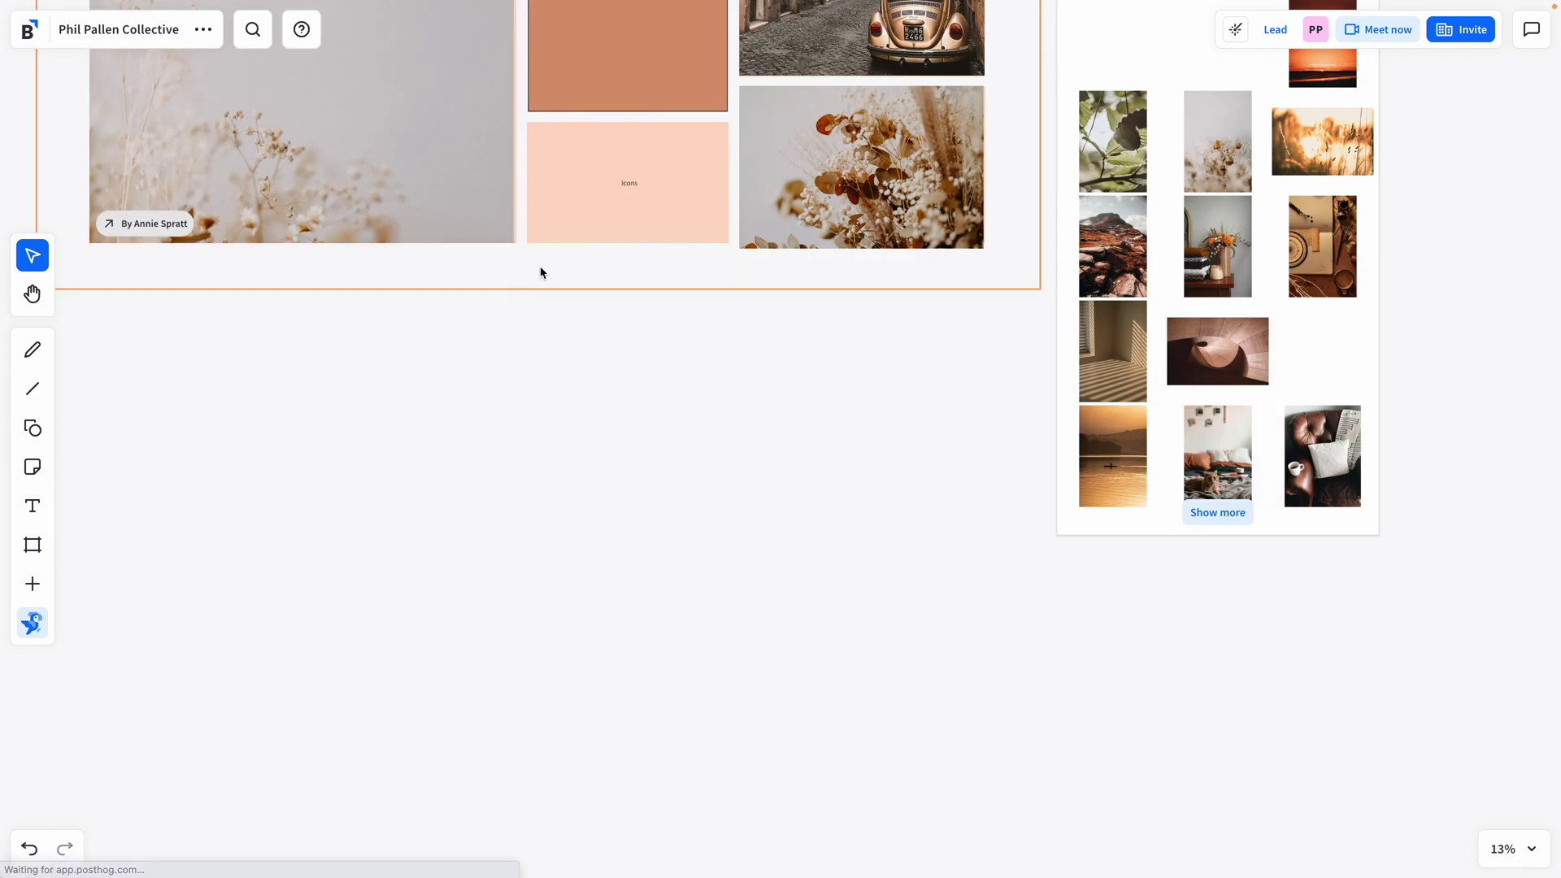
pyautogui.scroll(3, 540, 269)
pyautogui.moveTo(530, 293); pyautogui.dragTo(916, 496)
pyautogui.moveTo(927, 415); pyautogui.dragTo(338, 319)
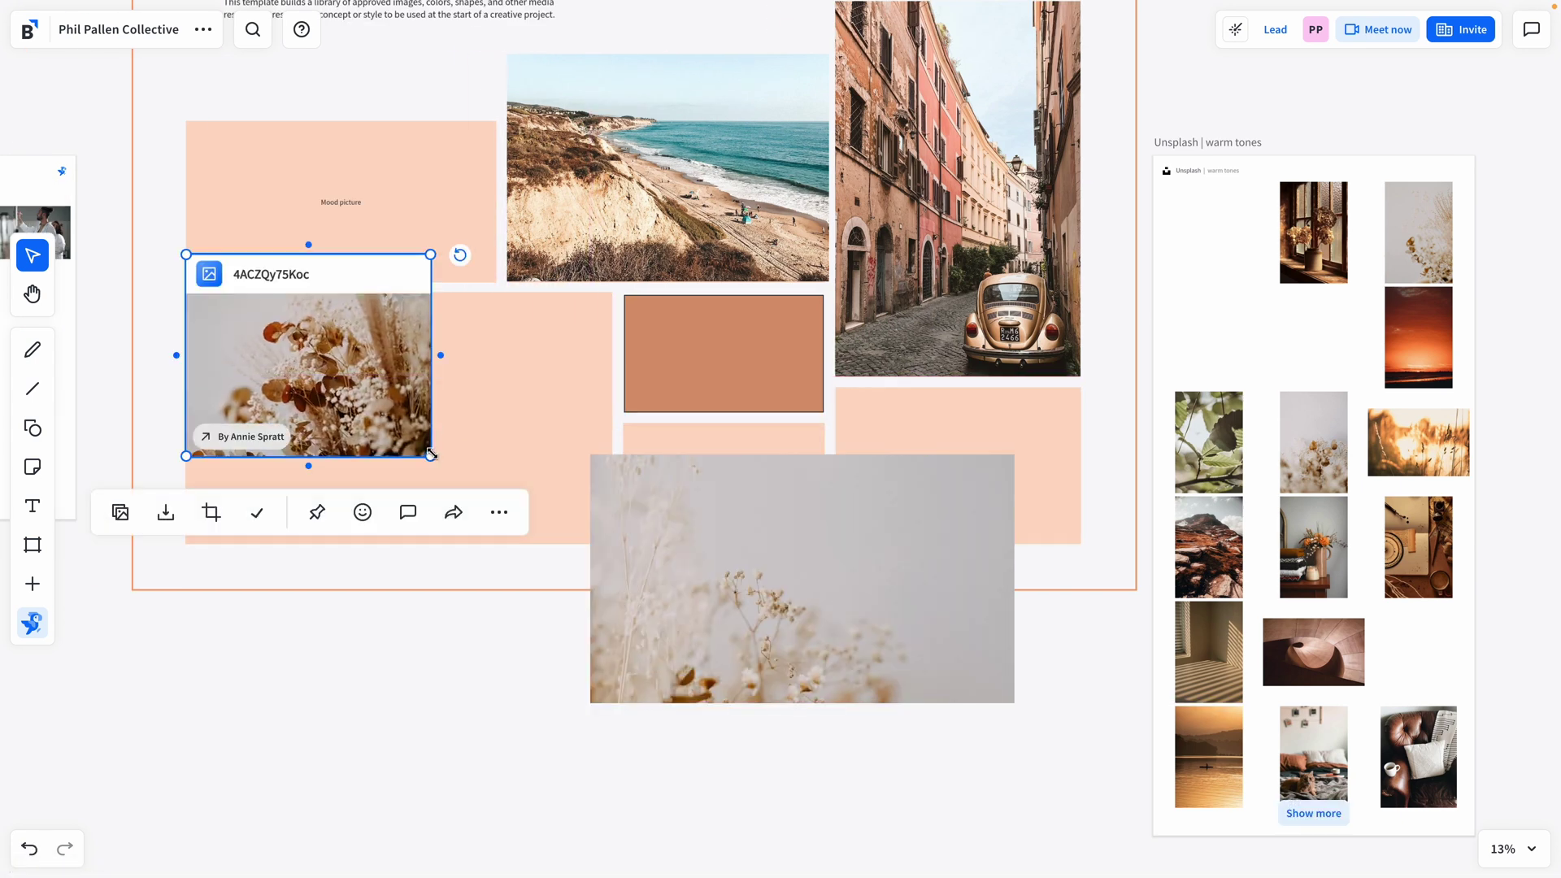
pyautogui.moveTo(431, 454); pyautogui.dragTo(608, 574)
# Fit and crop the pale flower photo in the lower-right slot, then align the dried-flower photo.
pyautogui.moveTo(725, 616); pyautogui.dragTo(968, 548)
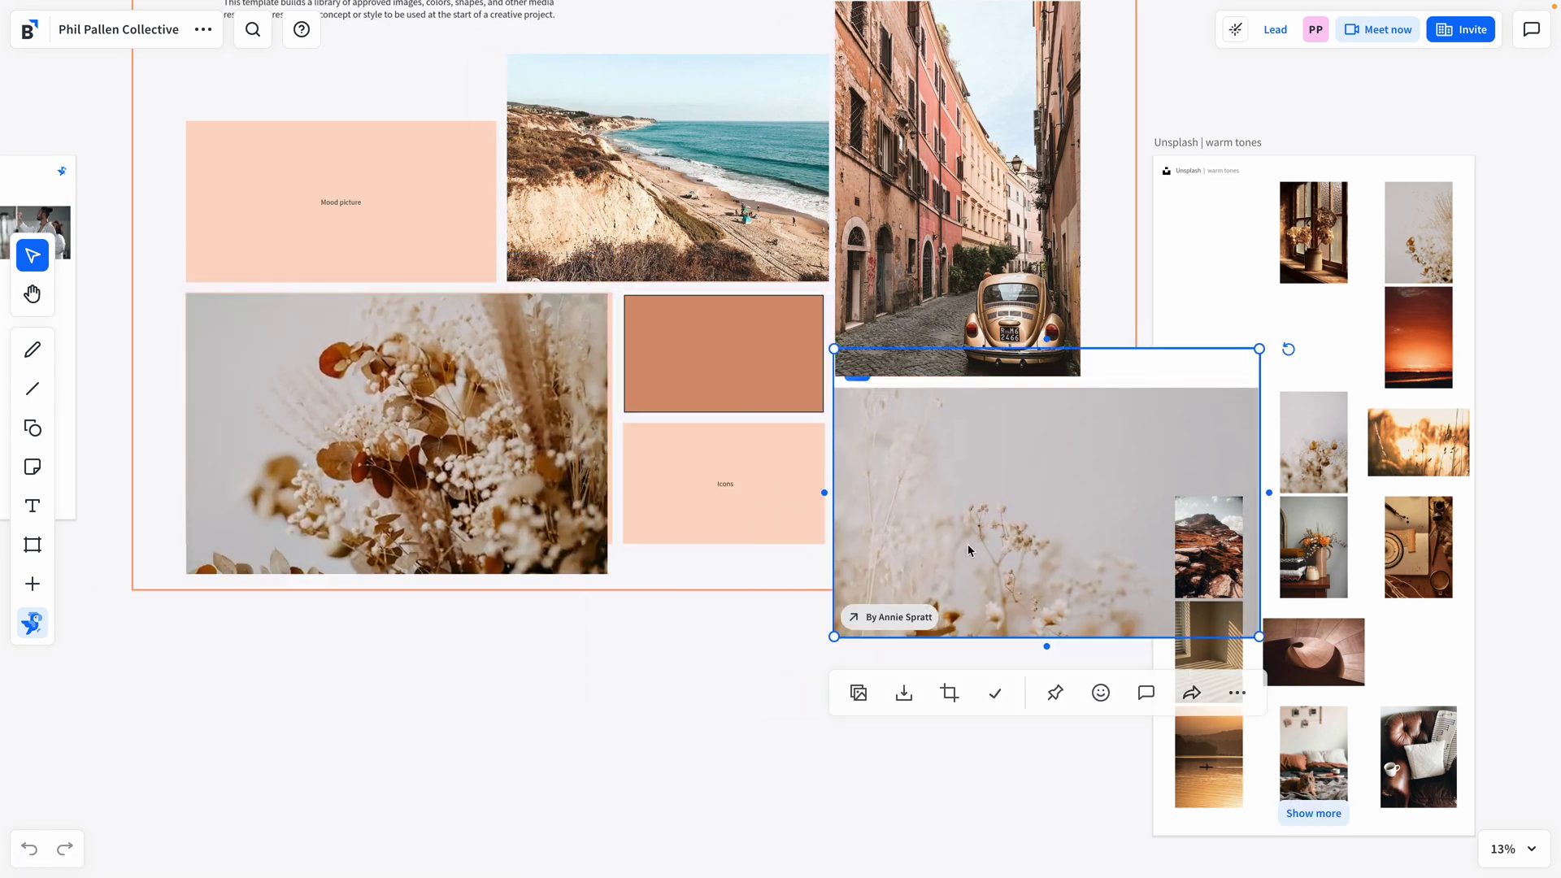
pyautogui.moveTo(1255, 645)
pyautogui.mouseDown()
pyautogui.moveTo(1058, 524)
pyautogui.moveTo(1098, 541)
pyautogui.mouseUp()
pyautogui.doubleClick(1090, 484)
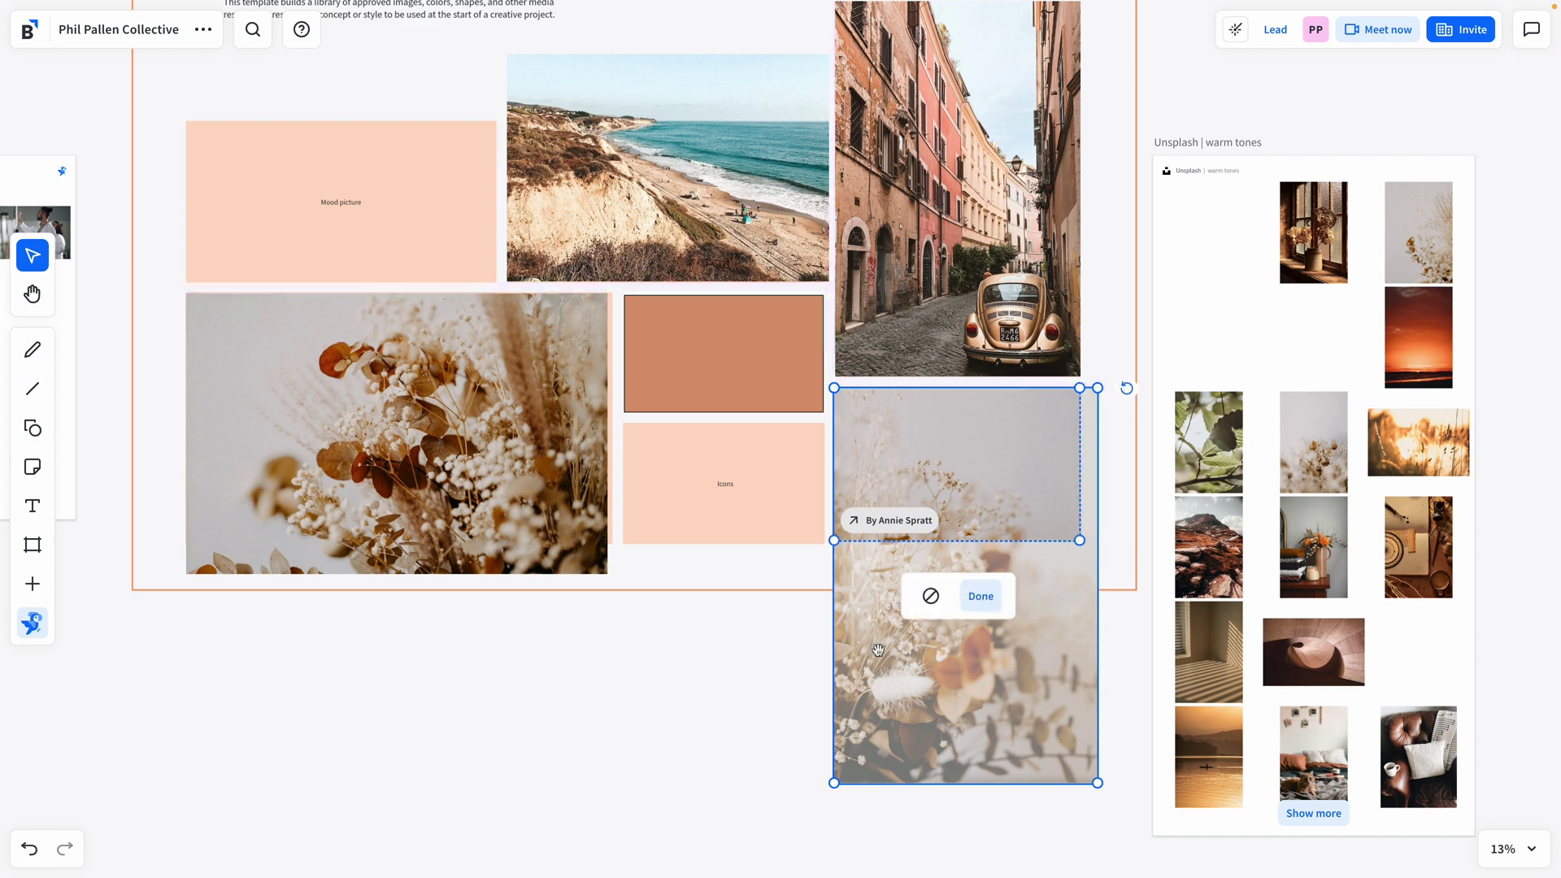
pyautogui.click(989, 598)
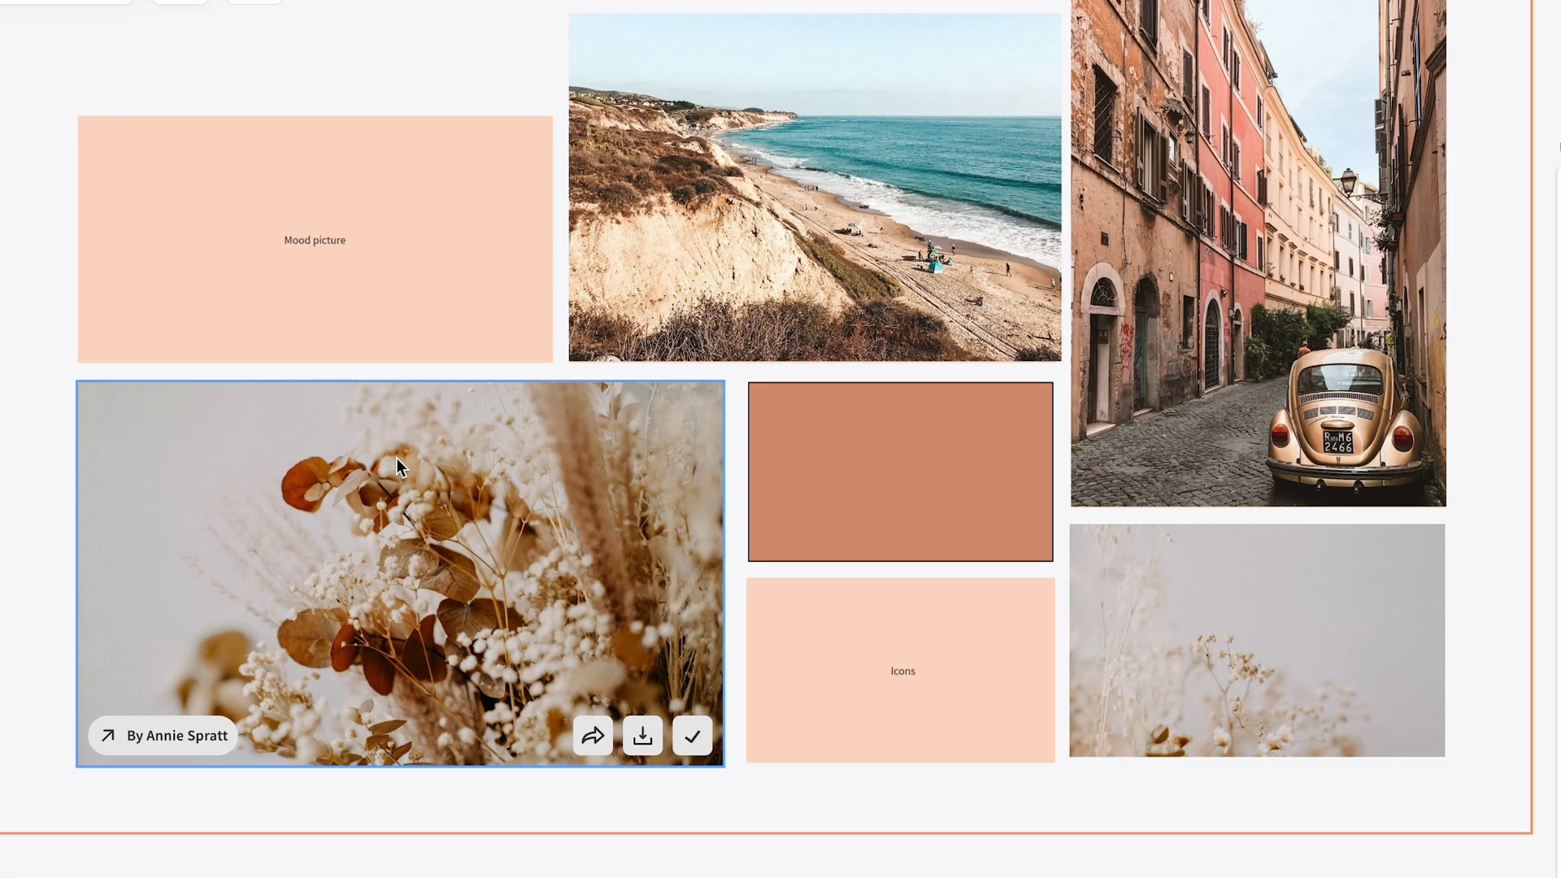
pyautogui.moveTo(397, 464); pyautogui.dragTo(399, 465)
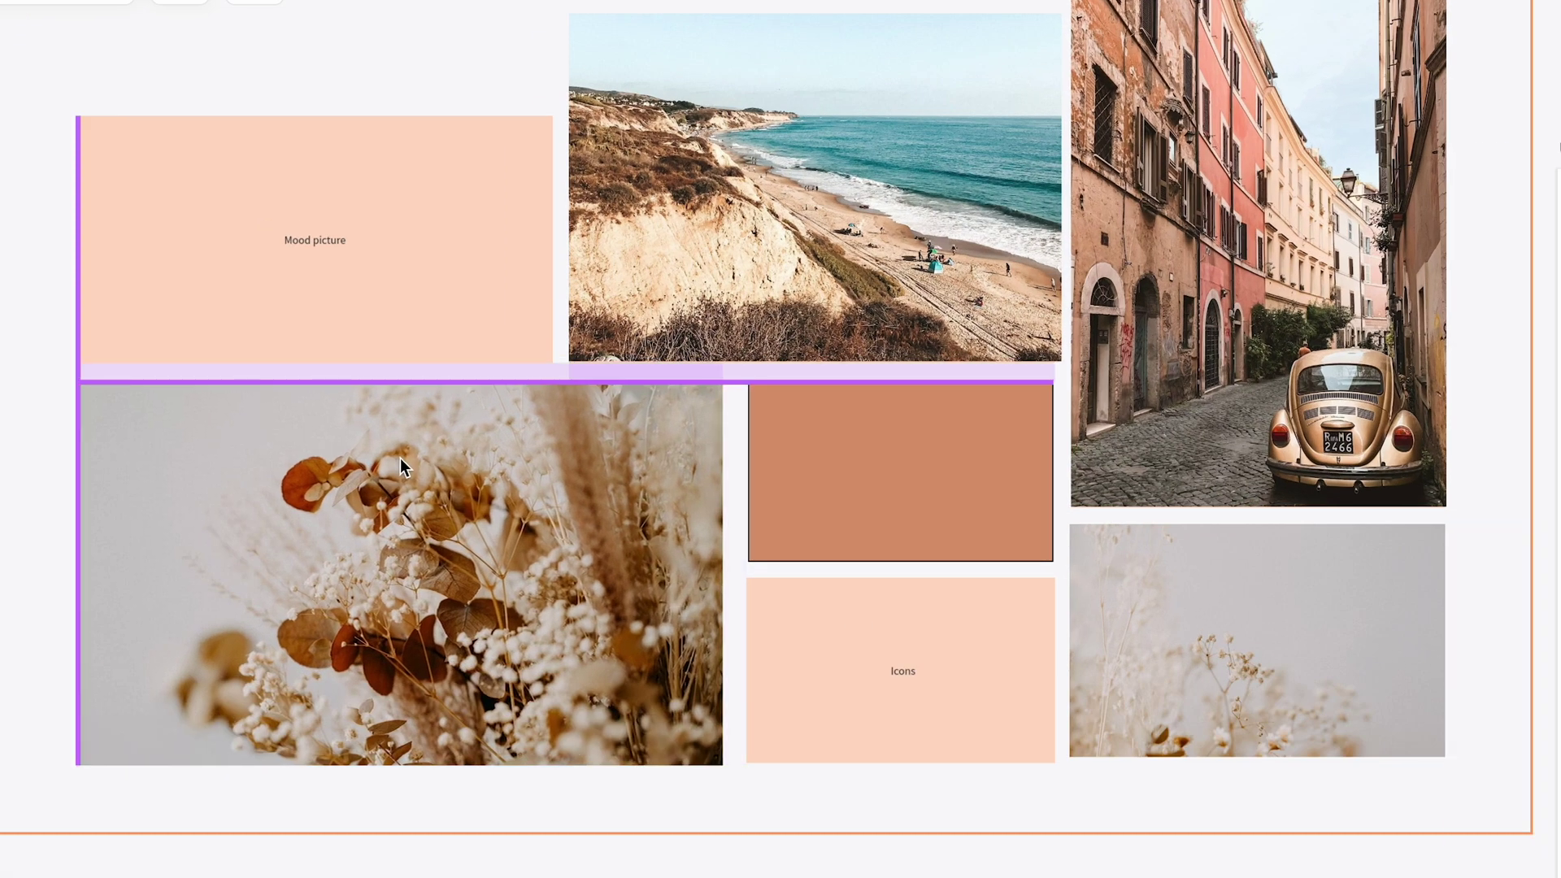
pyautogui.moveTo(401, 458); pyautogui.dragTo(398, 454)
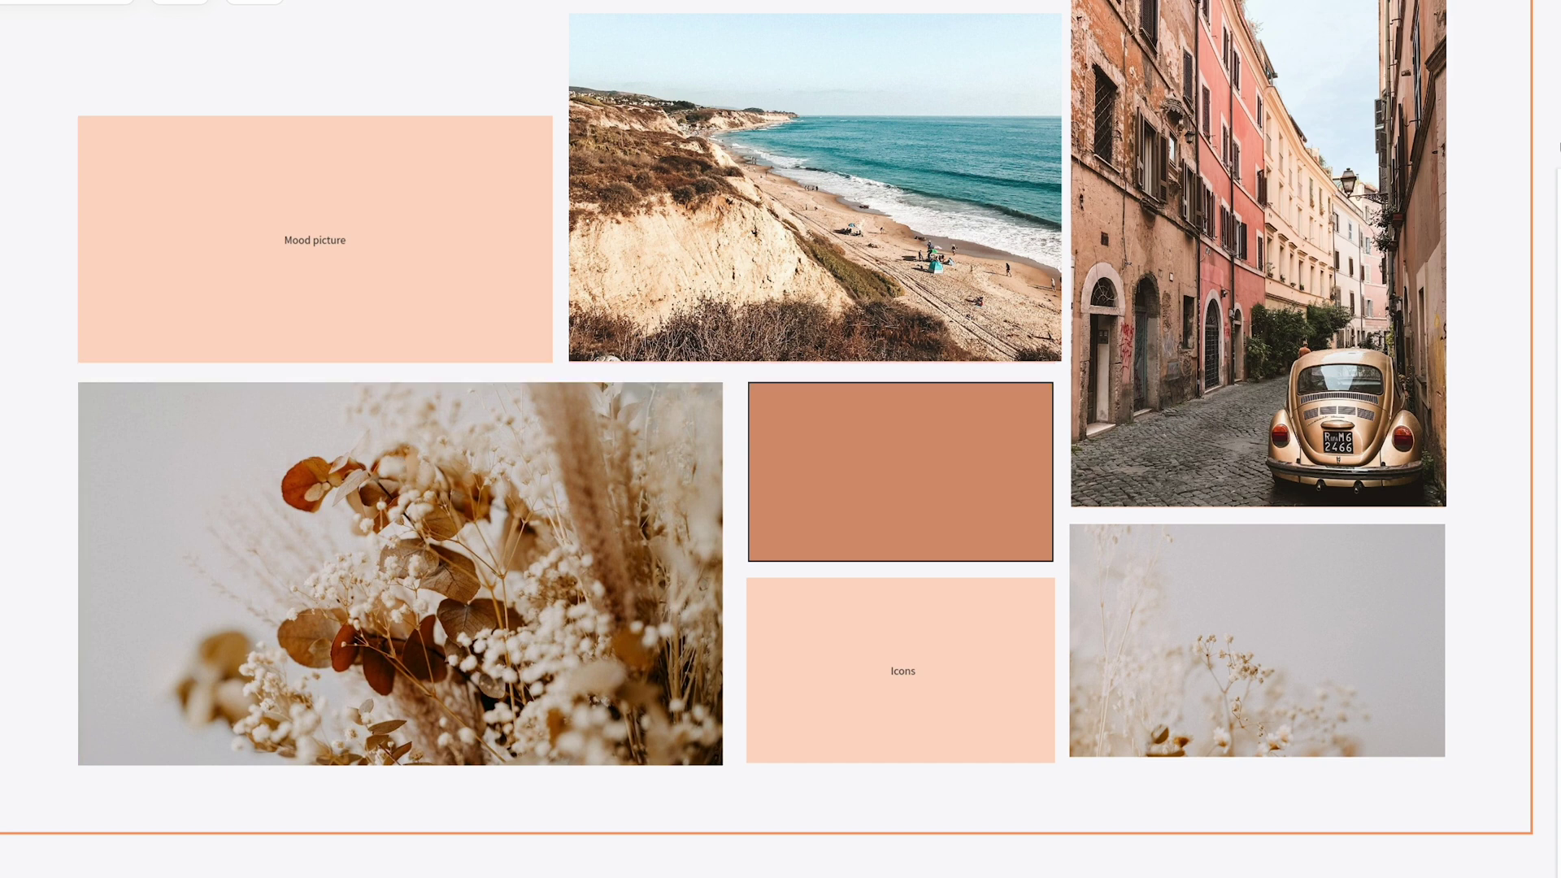
pyautogui.click(544, 630)
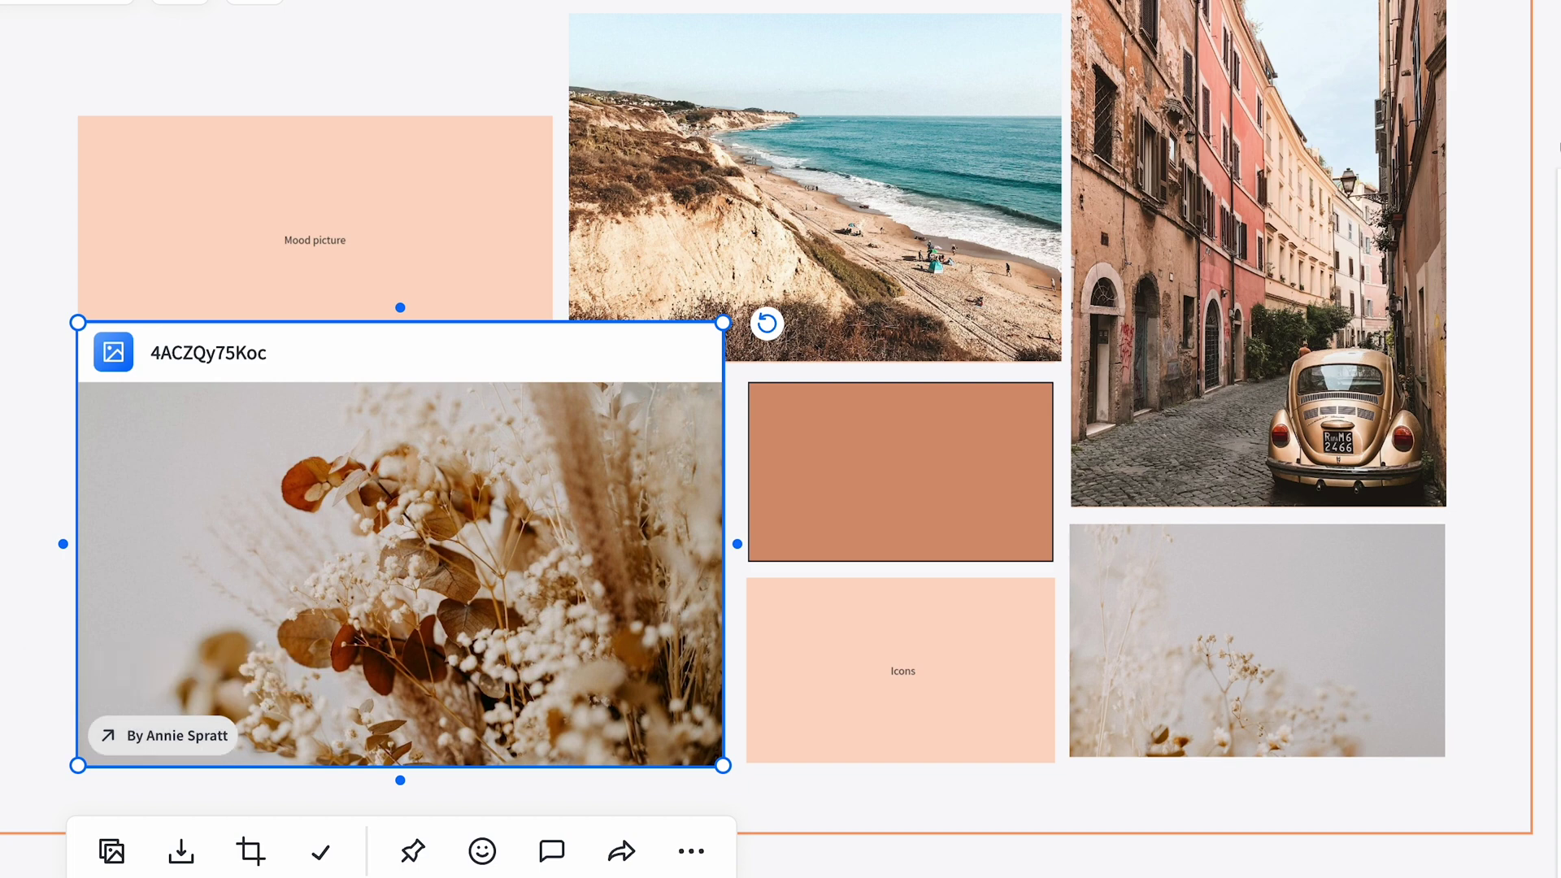
pyautogui.press('Escape')
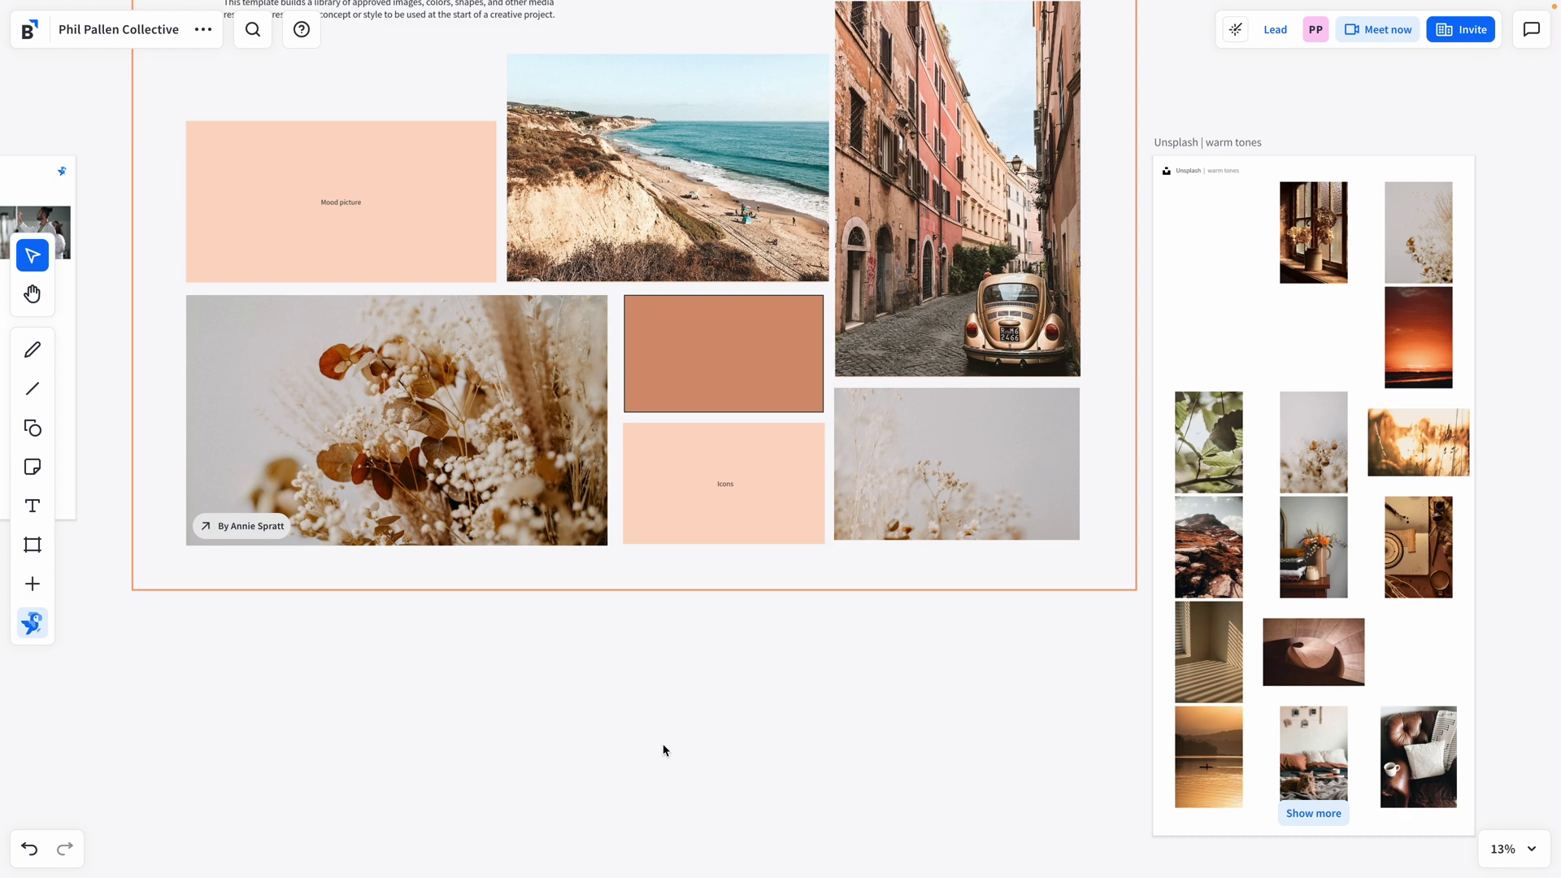
pyautogui.scroll(3, 802, 600)
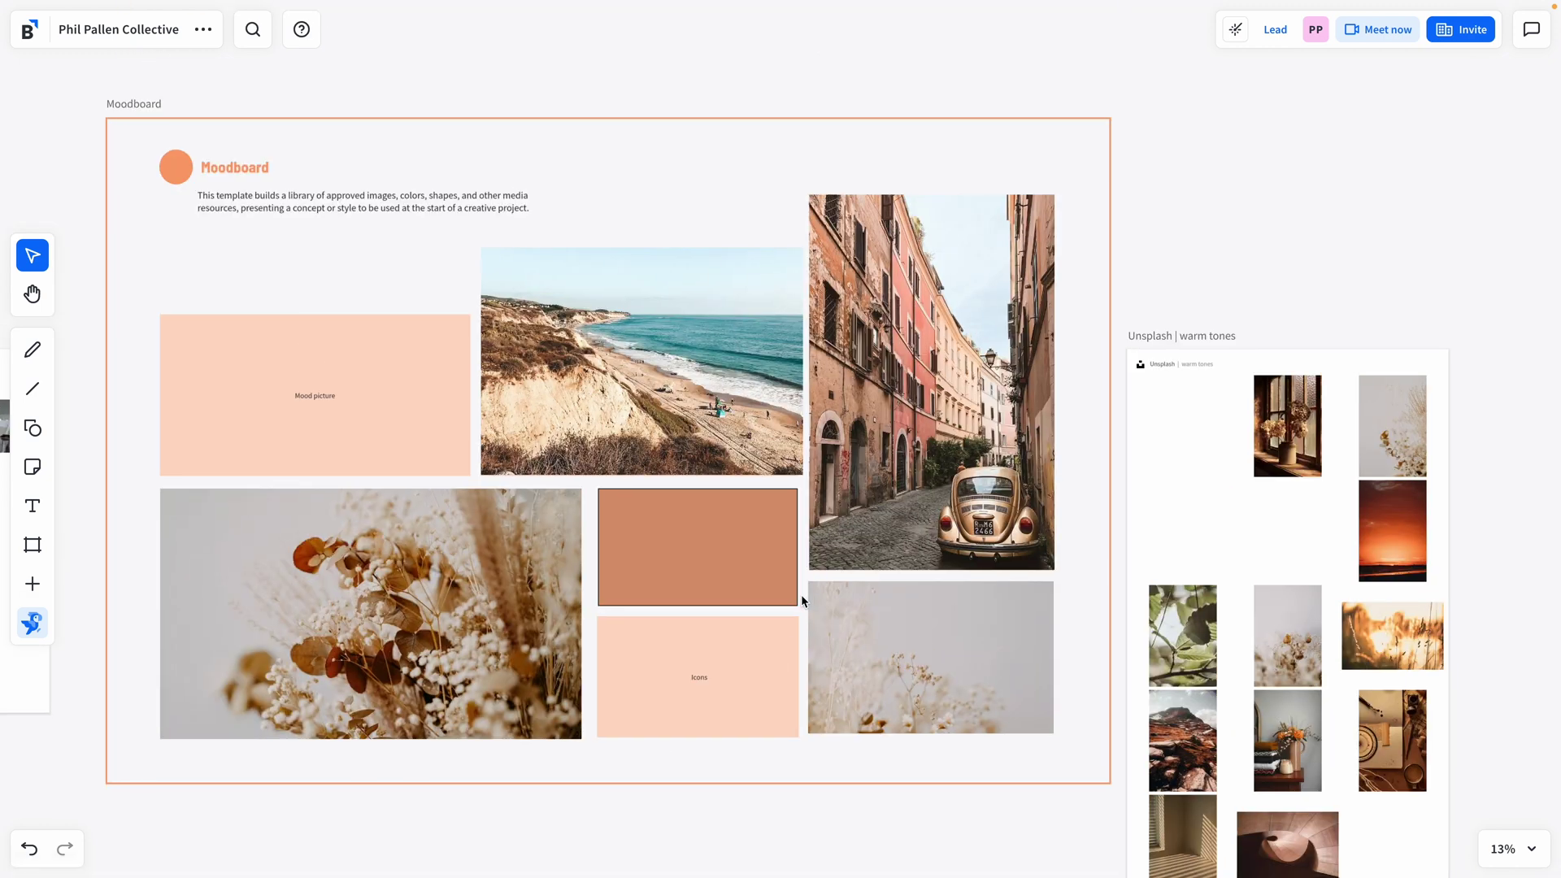
pyautogui.scroll(-3, 802, 593)
pyautogui.scroll(-3, 800, 594)
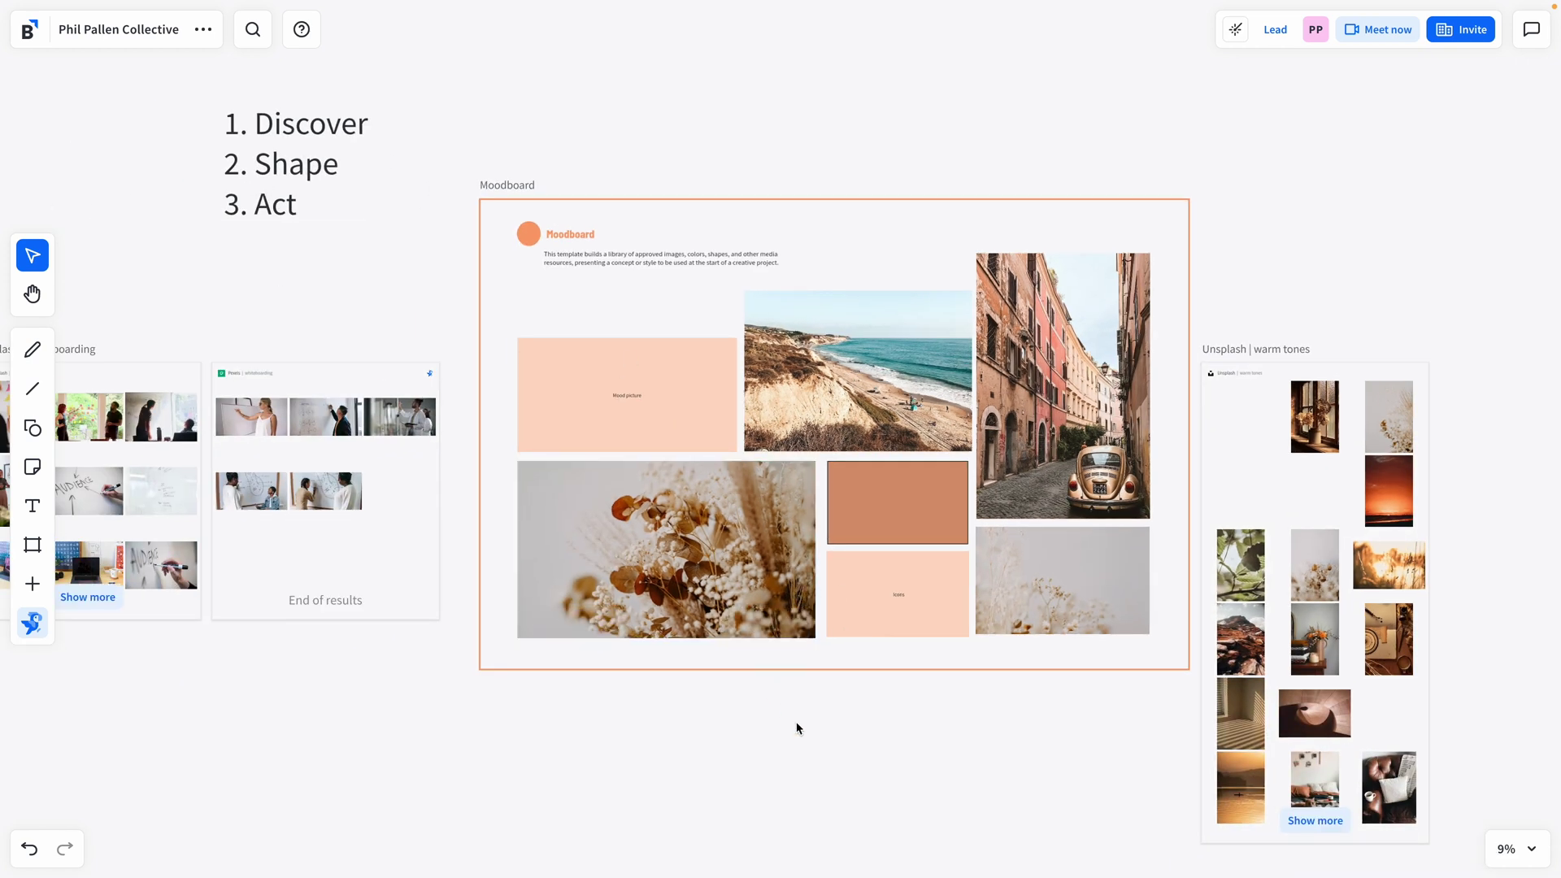
# Zoom in on the moodboard and bring up an empty Popsync image search.
pyautogui.hotkey('ctrl', '+')
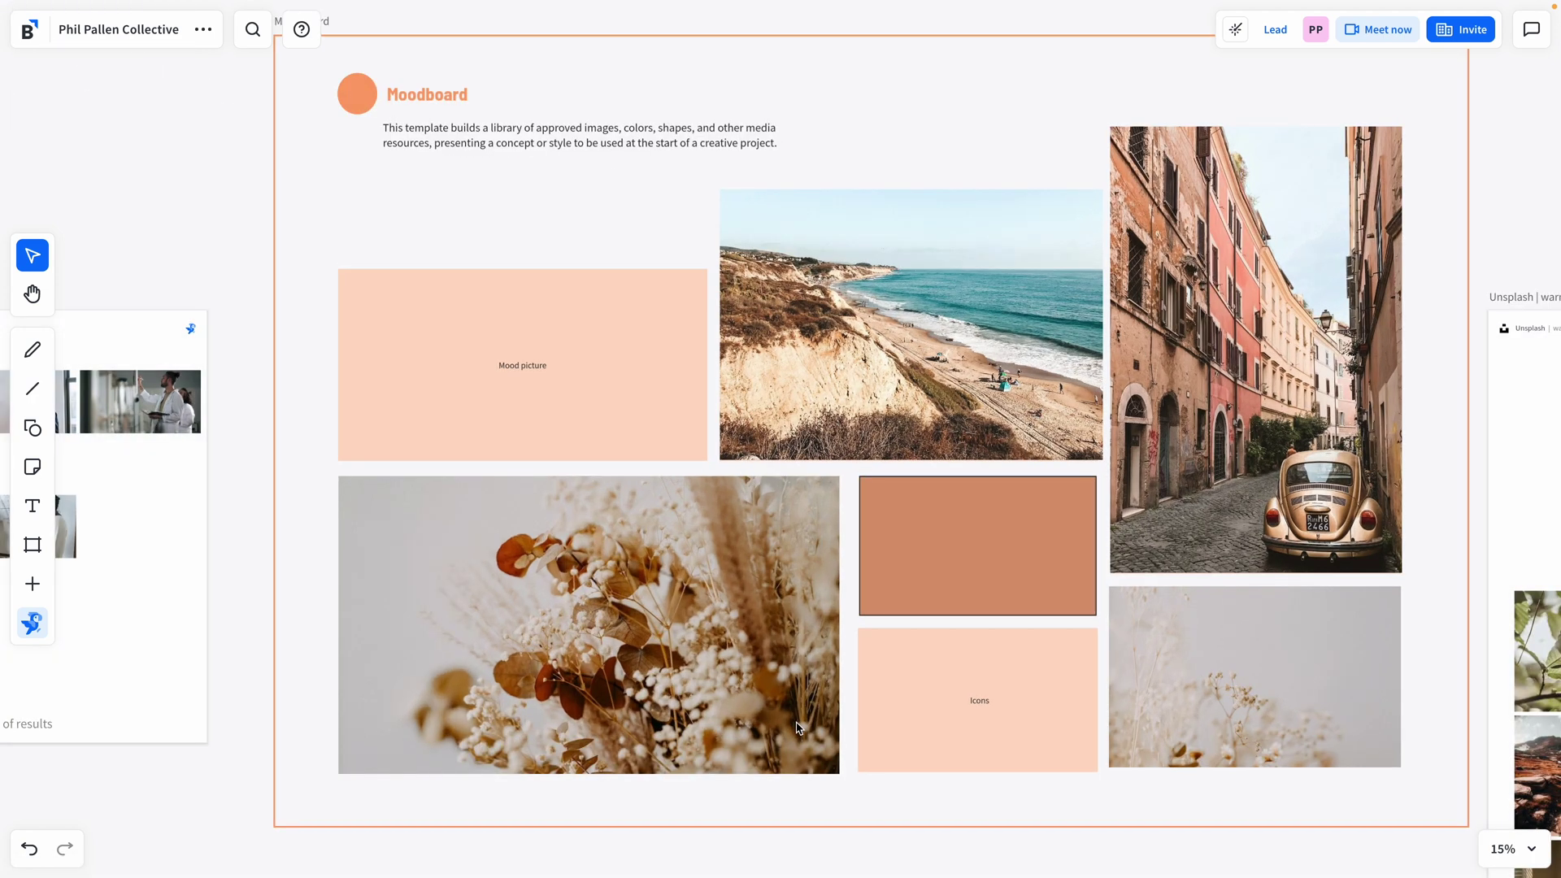
pyautogui.hscroll(5, 797, 729)
pyautogui.scroll(-1, 797, 728)
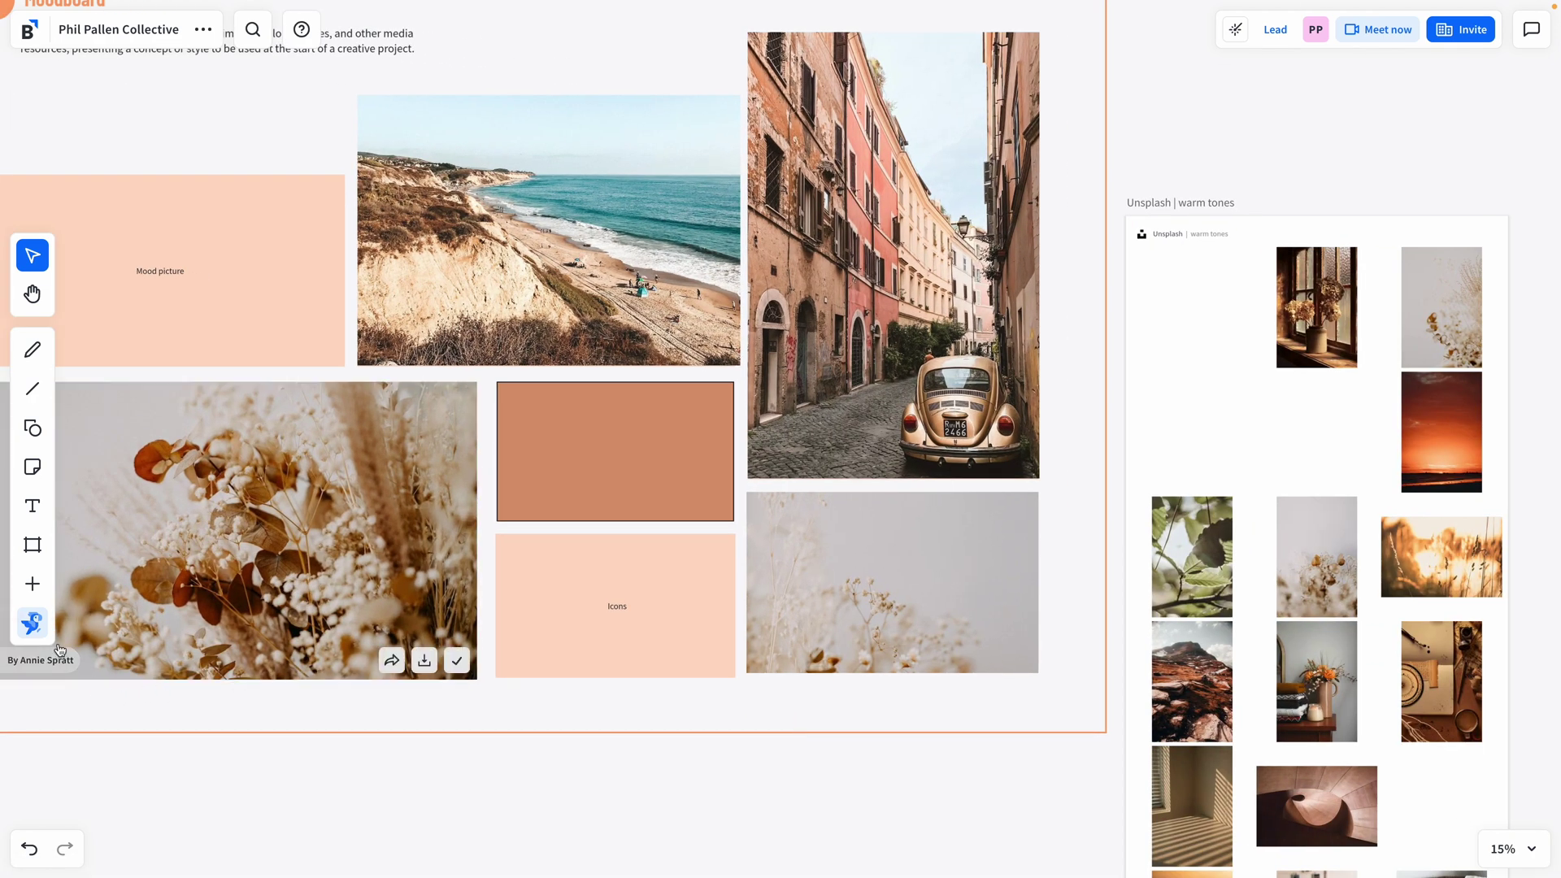
pyautogui.click(32, 624)
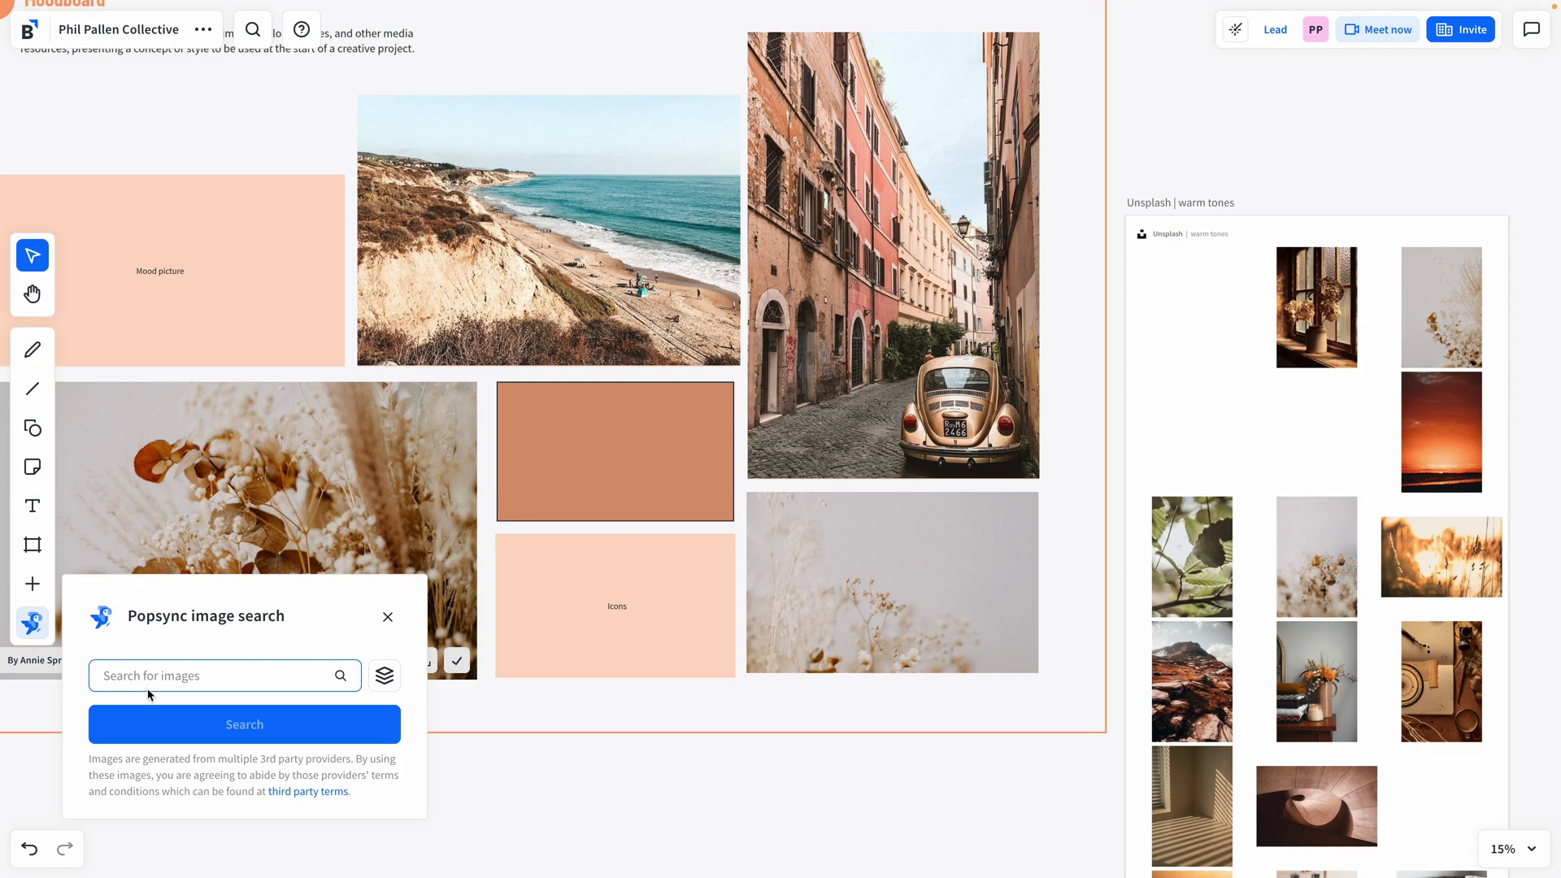
pyautogui.moveTo(893, 256)
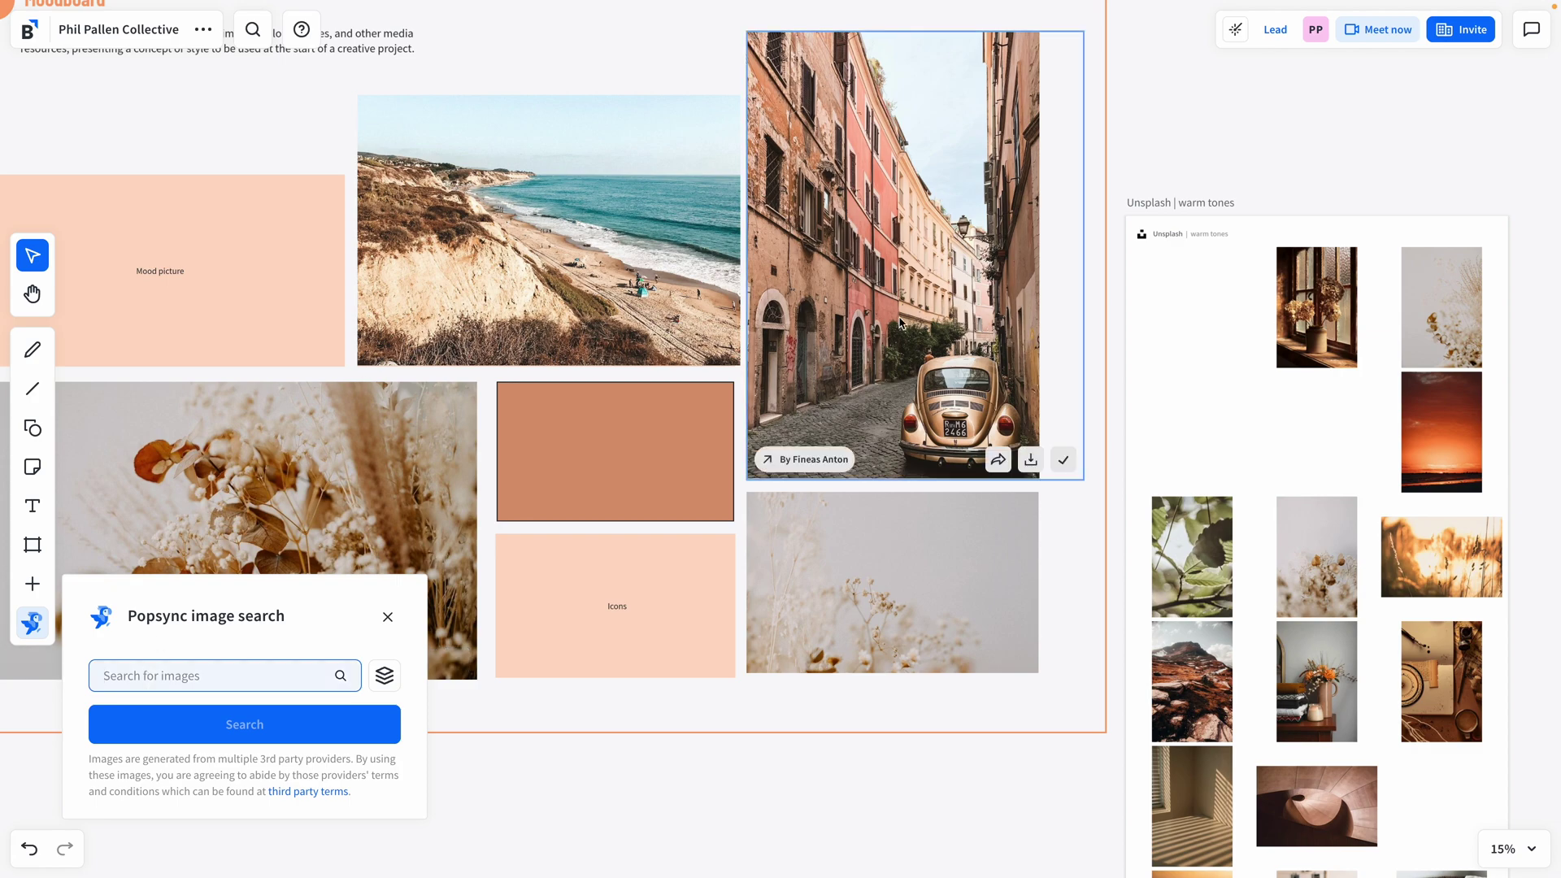
pyautogui.hscroll(-10, 366, 317)
pyautogui.hscroll(8, 437, 358)
pyautogui.hscroll(6, 437, 357)
pyautogui.hscroll(-3, 437, 358)
pyautogui.scroll(-1, 438, 357)
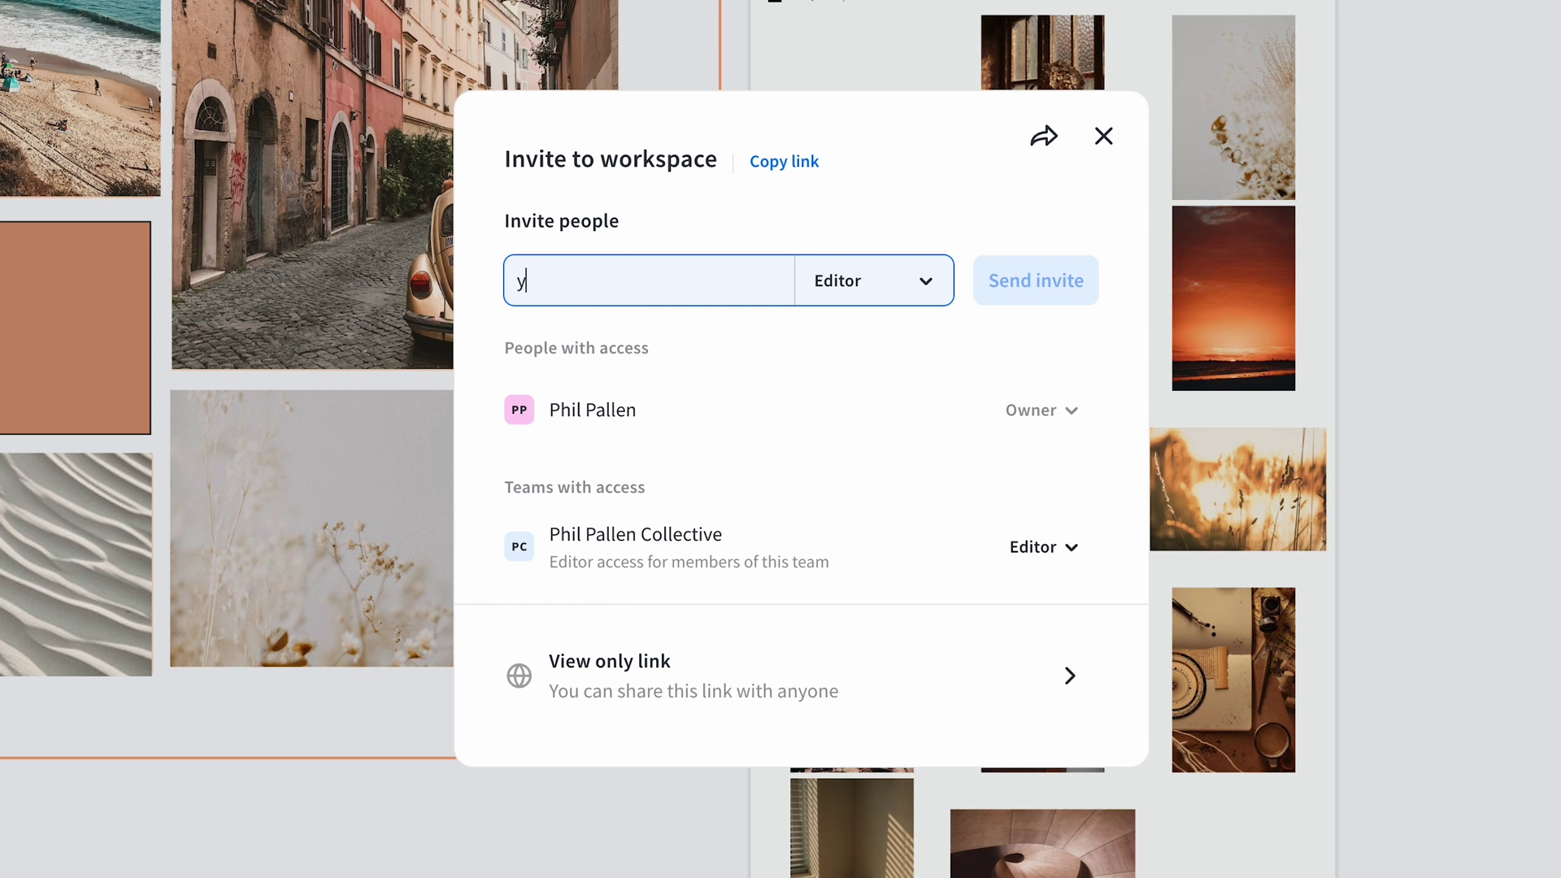
pyautogui.write('yende')
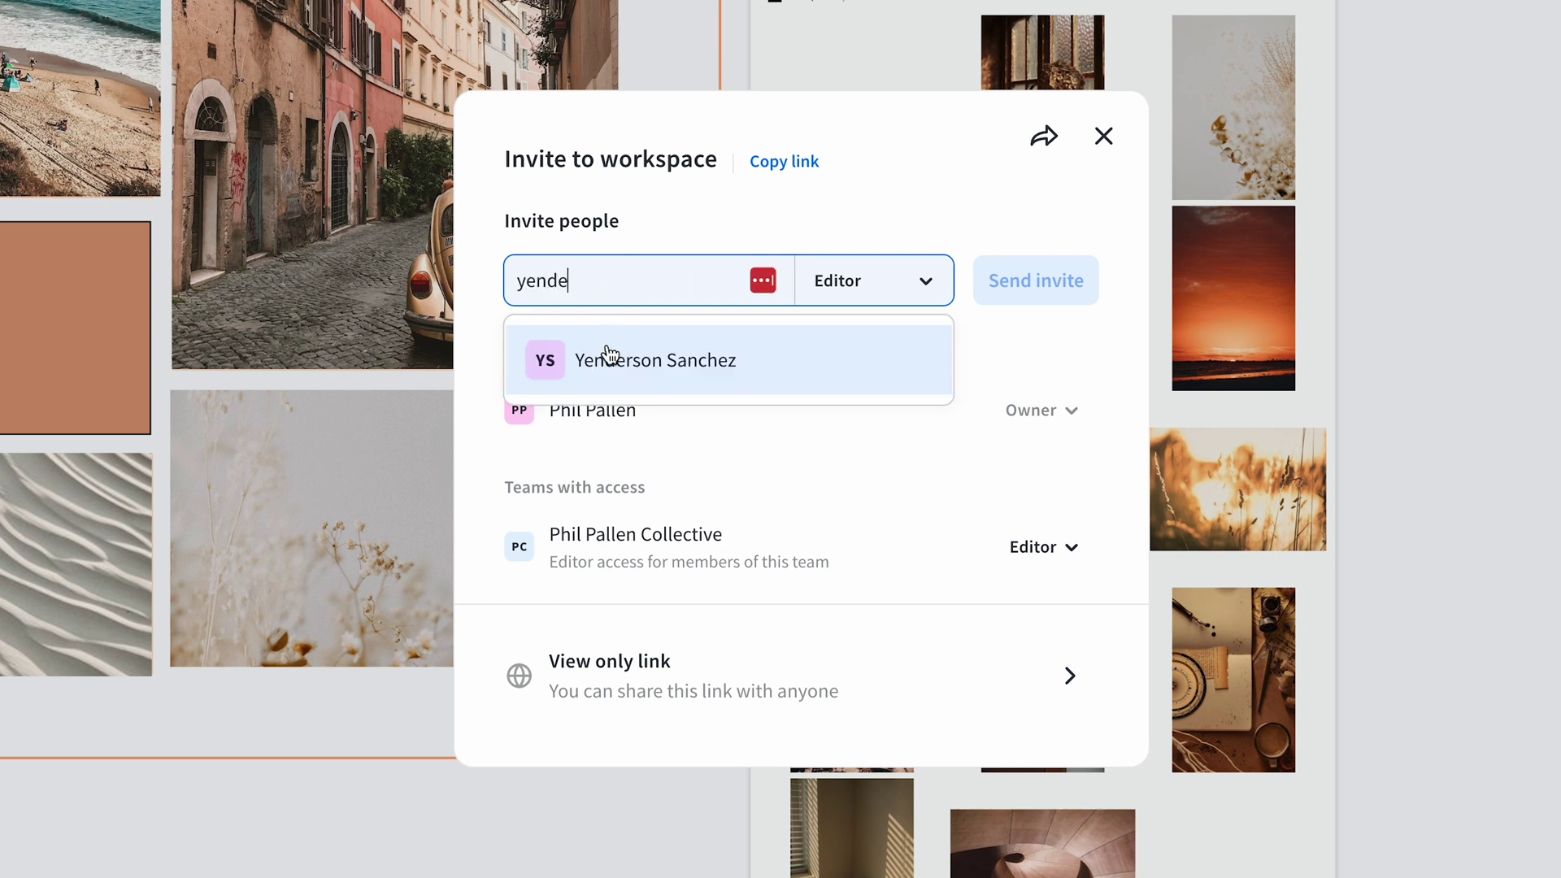
# Invite the suggested collaborator to the workspace with Editor access.
pyautogui.click(605, 354)
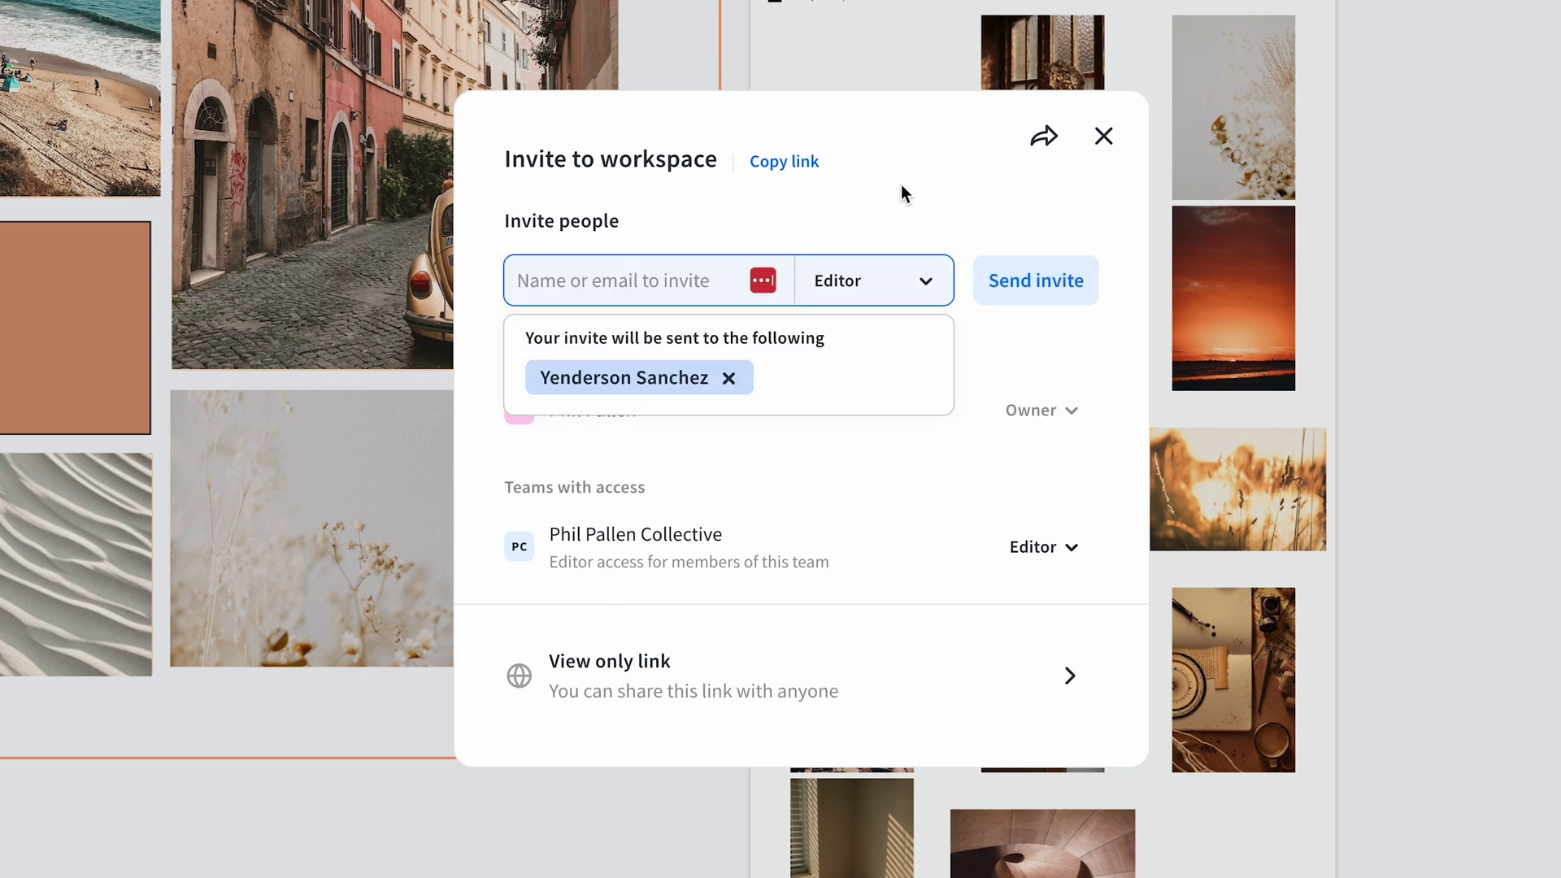
pyautogui.click(1063, 293)
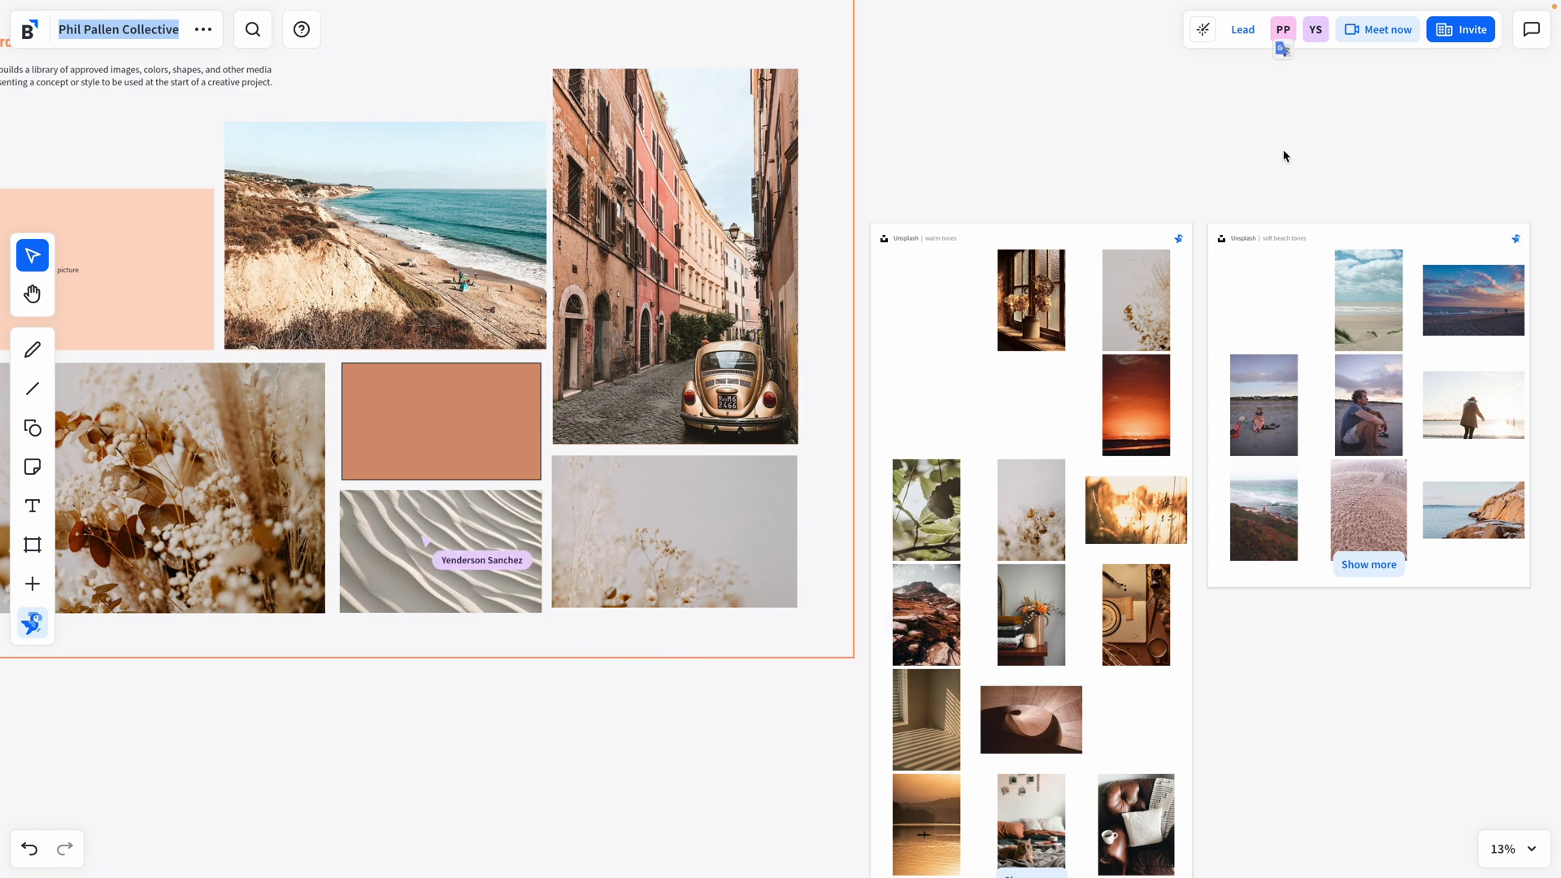
pyautogui.write('I love this ch')
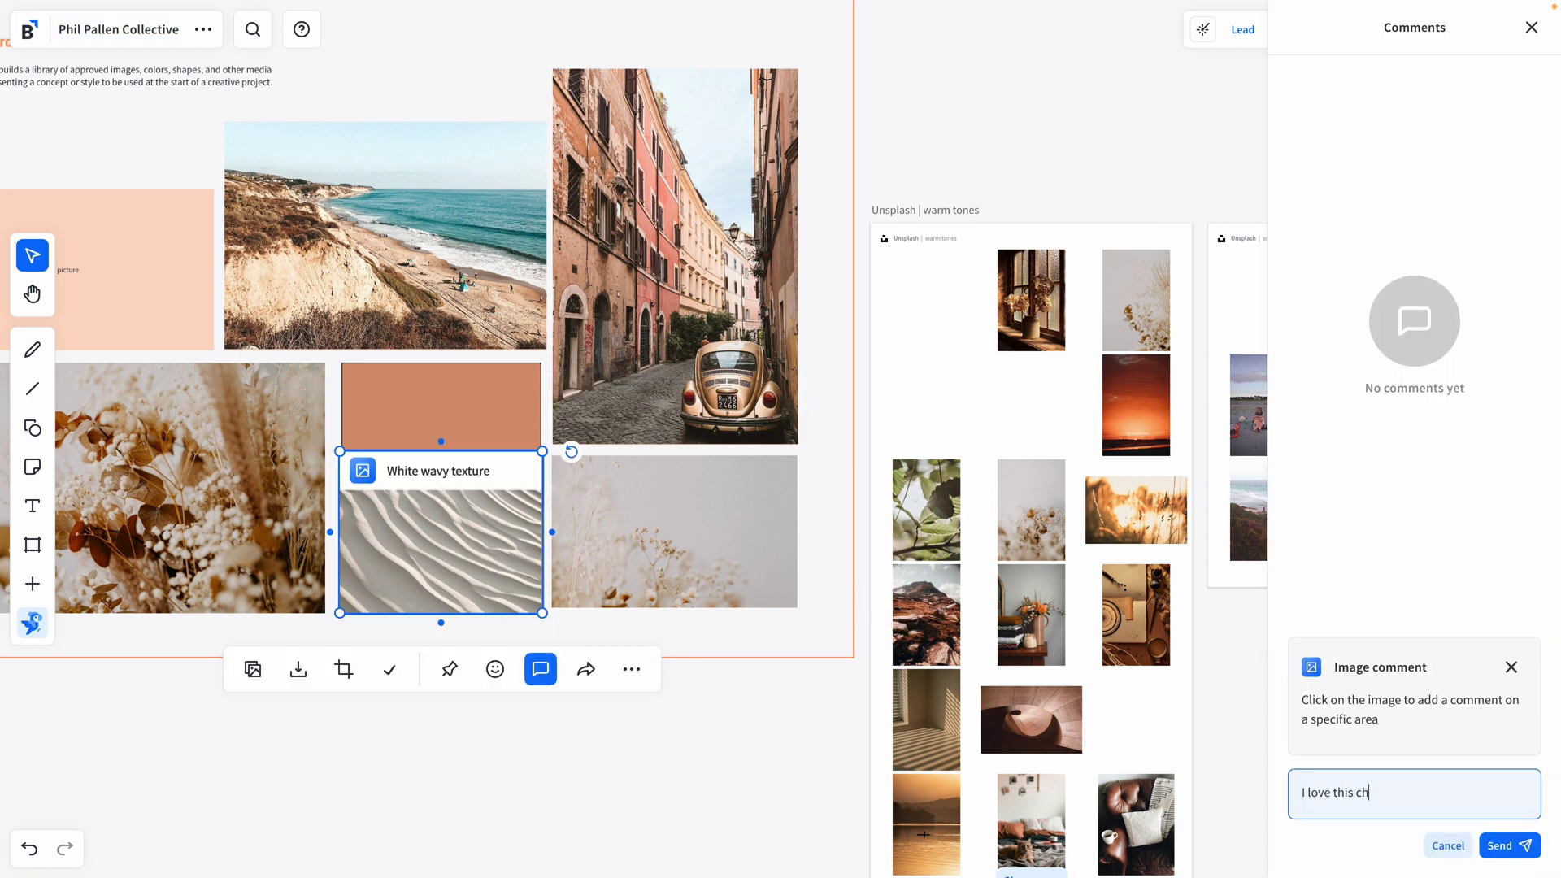
pyautogui.write('oice, @Yenderson Sanchez !')
pyautogui.click(1495, 844)
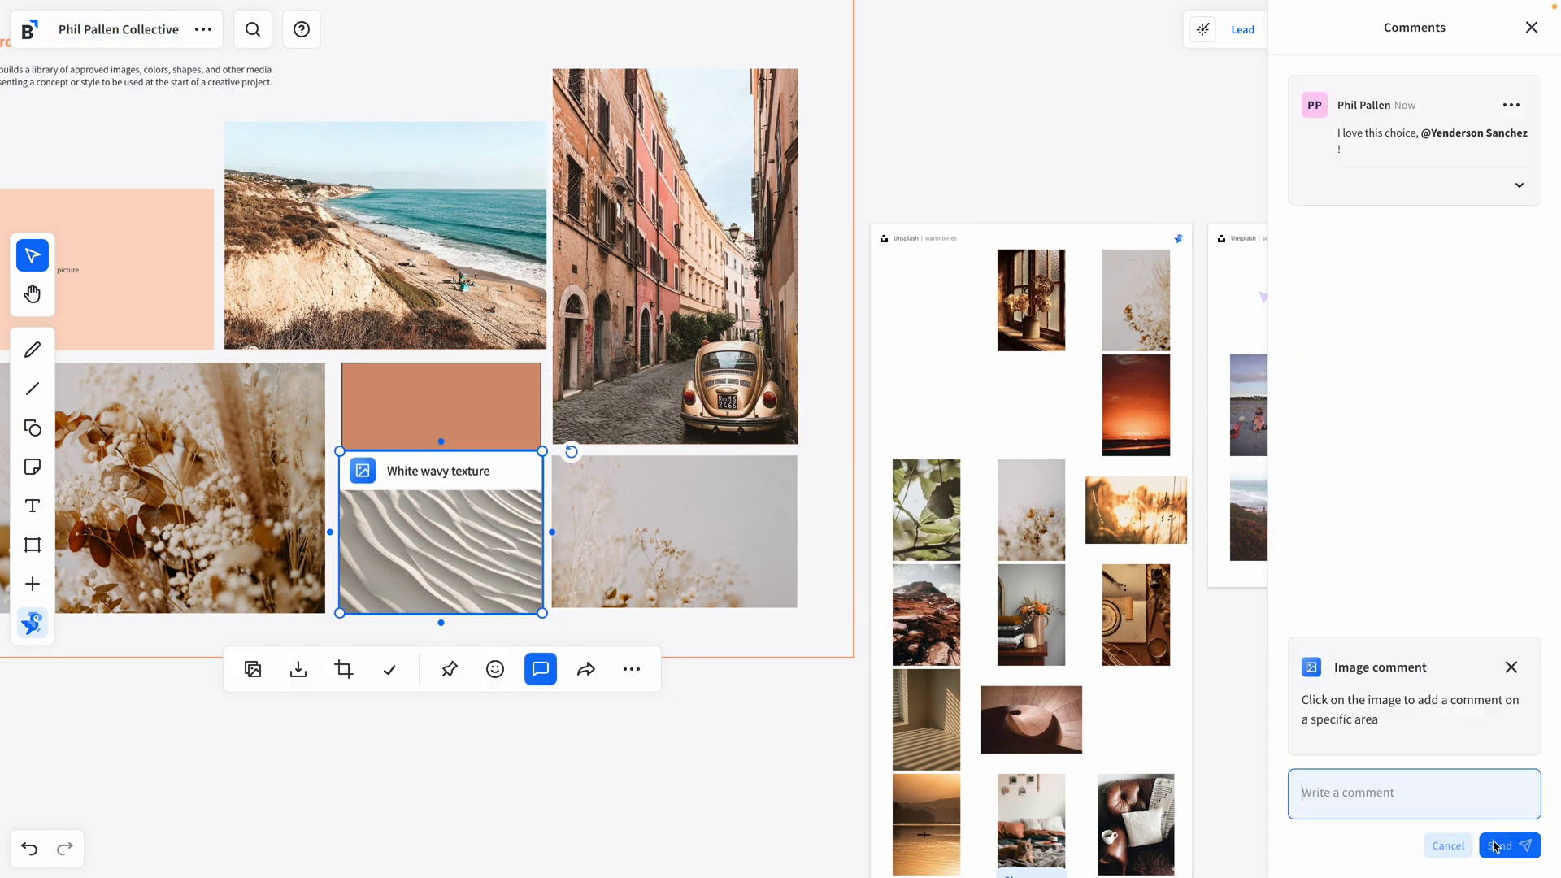